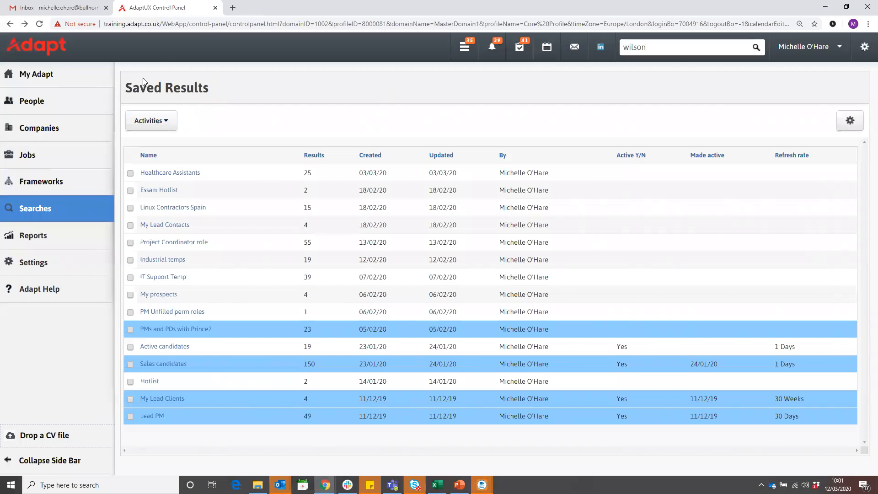
Look through the activities available for saved results and the setting that controls whose results are shown.
mouse_move(107, 210)
click(172, 124)
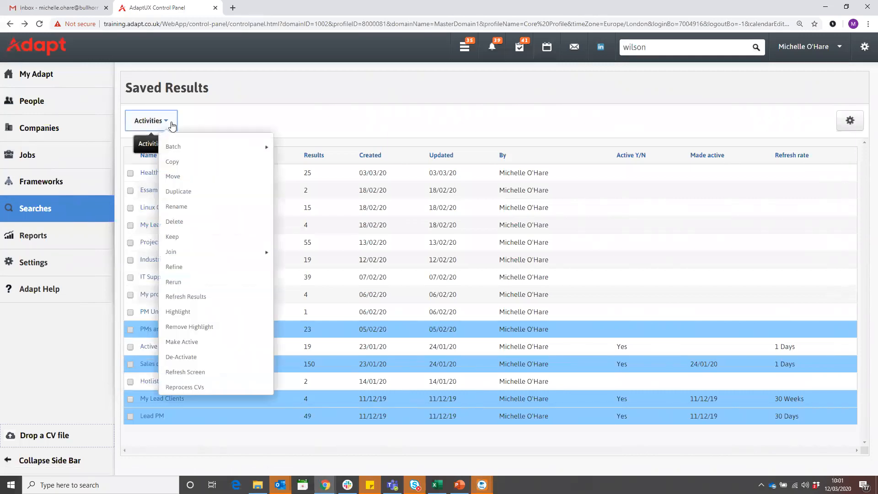
click(172, 124)
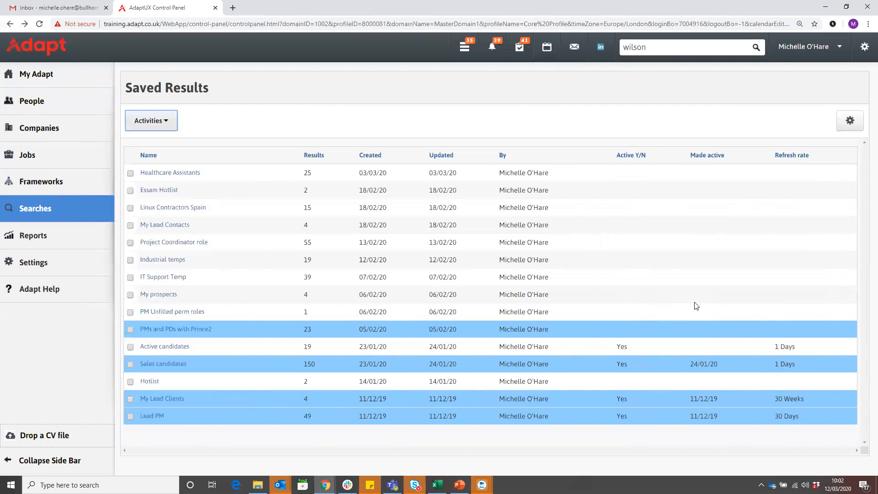
click(849, 121)
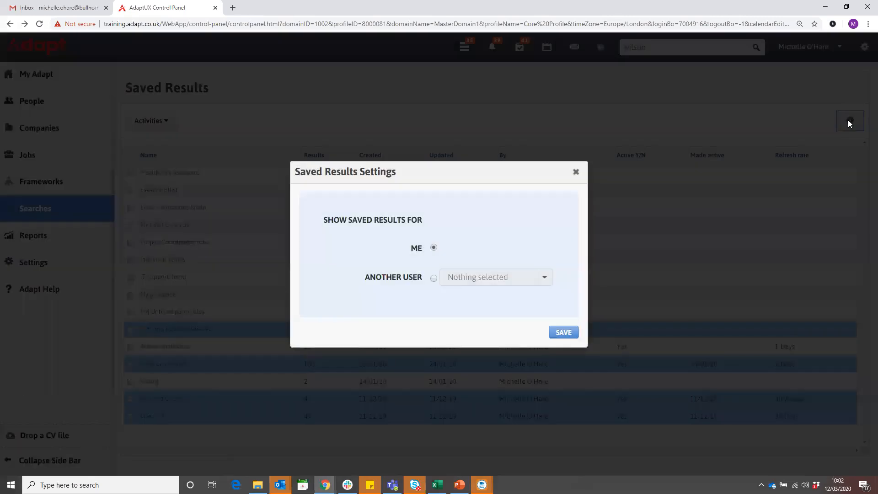
click(576, 173)
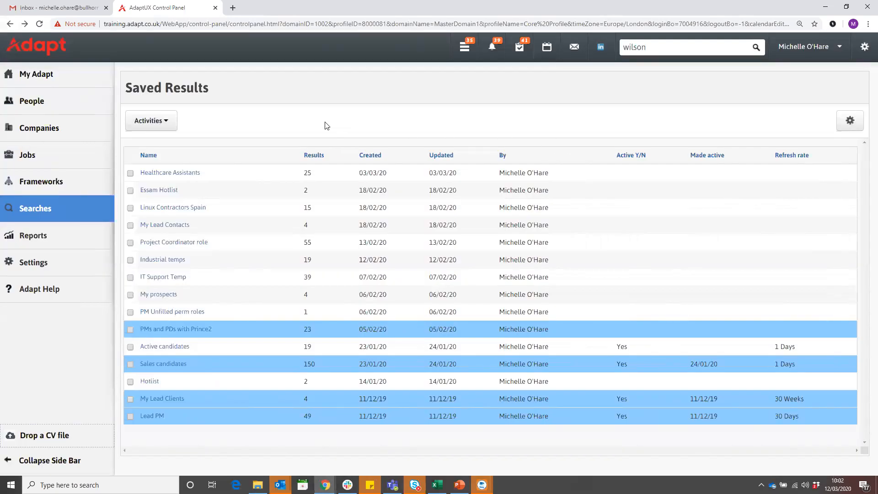
Select the Healthcare Assistants saved result and look through the batch activities offered for it.
click(131, 173)
click(131, 174)
click(131, 191)
click(131, 174)
click(168, 122)
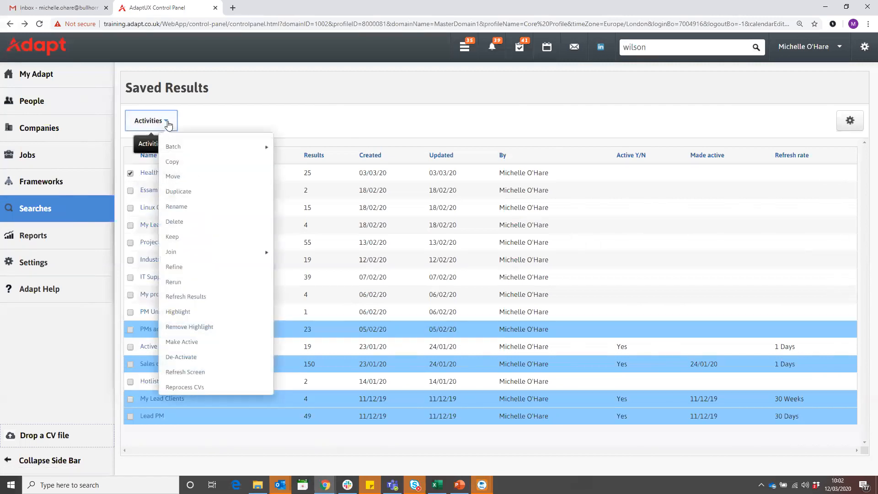
click(225, 152)
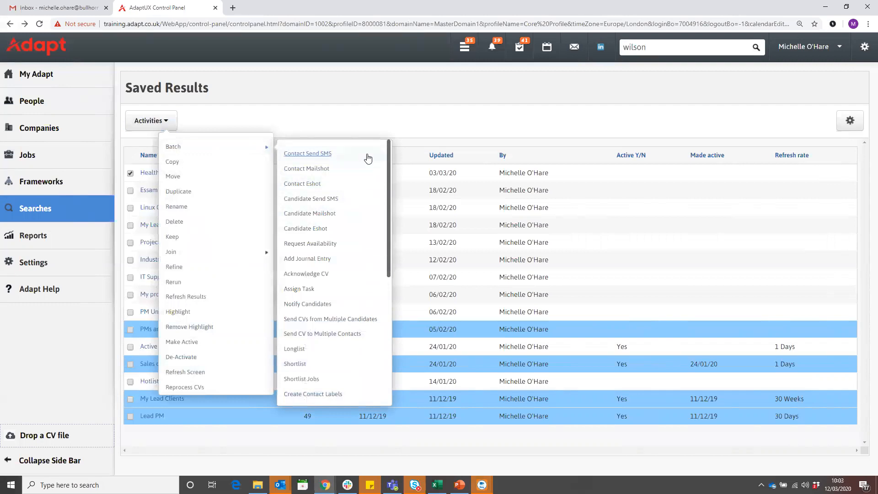
scroll(376, 299, down, 4)
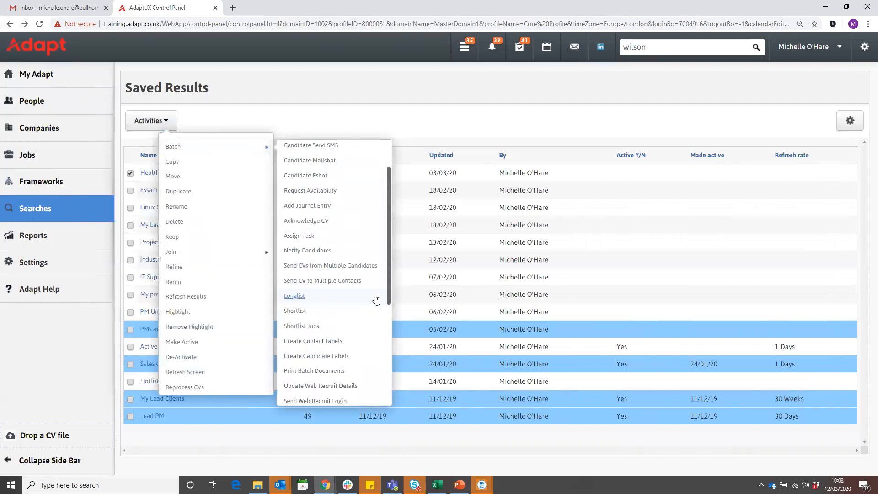
scroll(374, 292, down, 3)
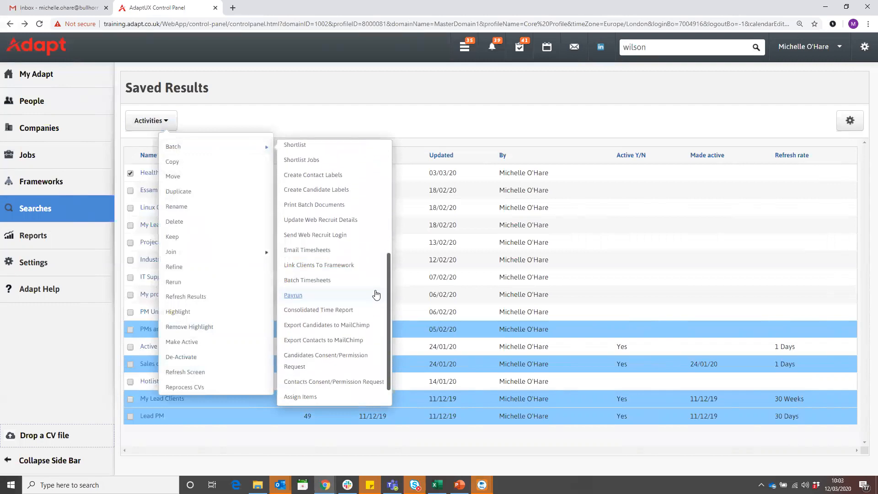
scroll(373, 289, up, 4)
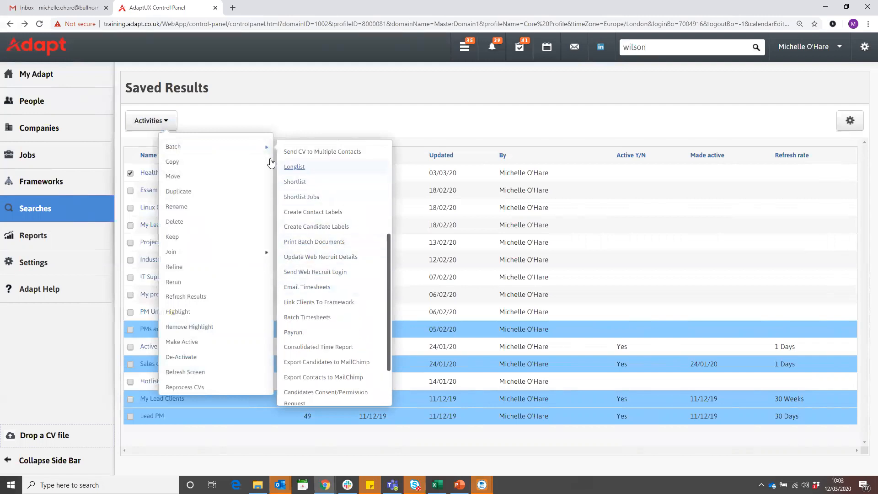
click(212, 151)
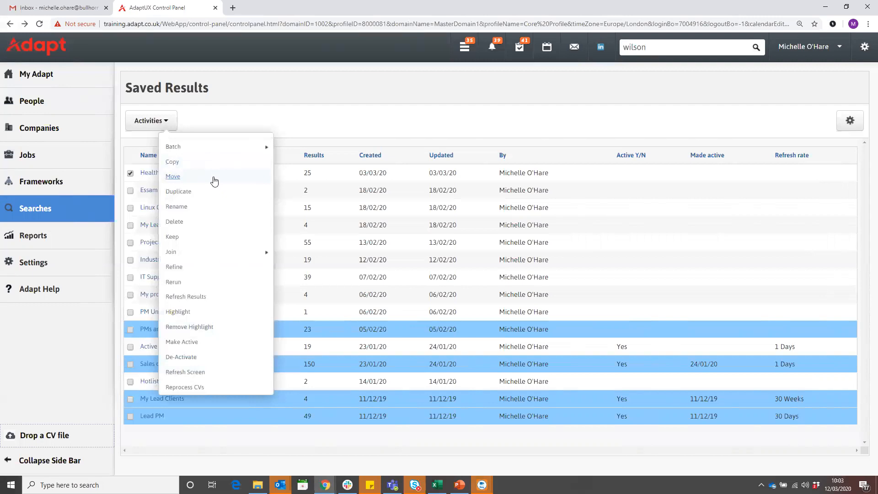
Copy the Healthcare Assistants saved result to a colleague found by first name with the User Role Desc role, and deselect it.
click(212, 162)
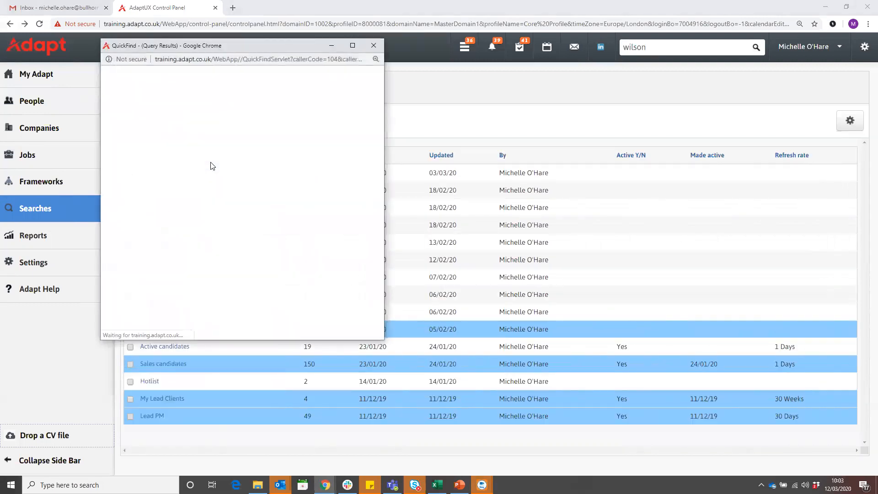
click(122, 170)
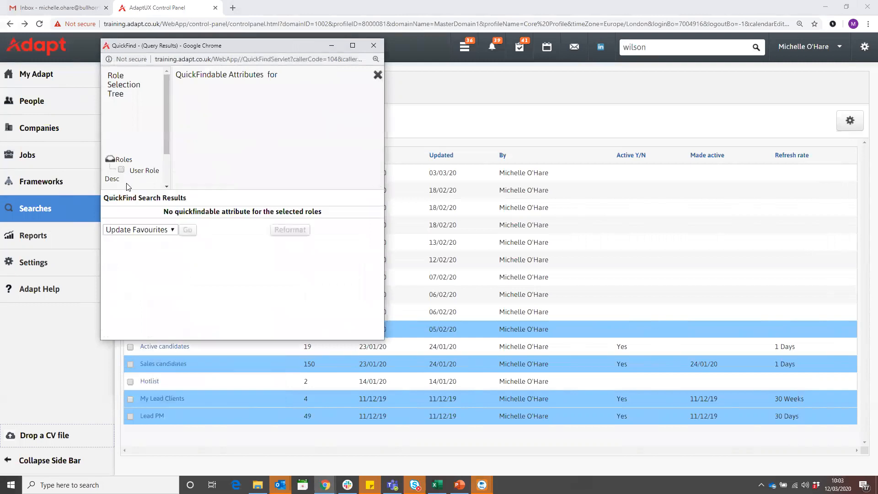
click(122, 170)
double_click(246, 139)
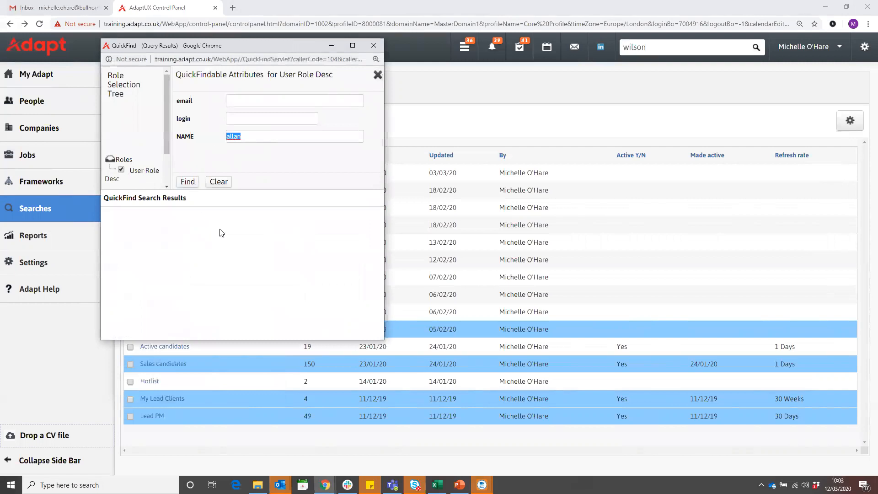
click(189, 182)
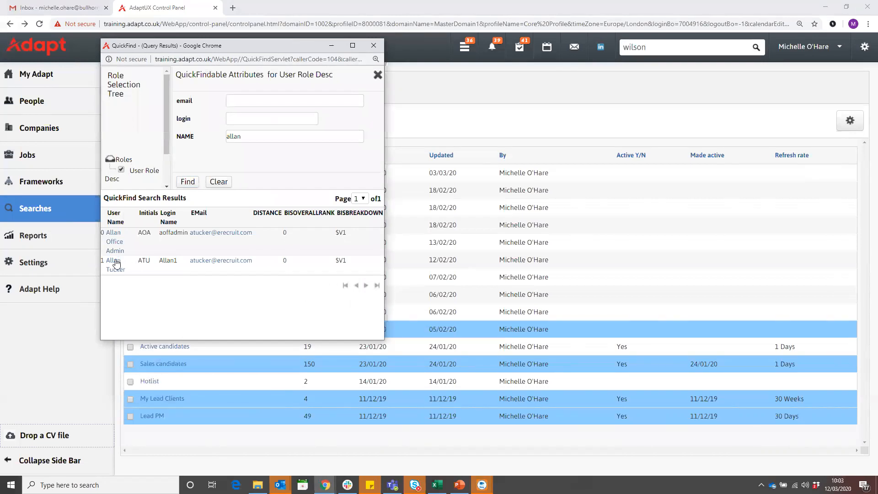
click(116, 261)
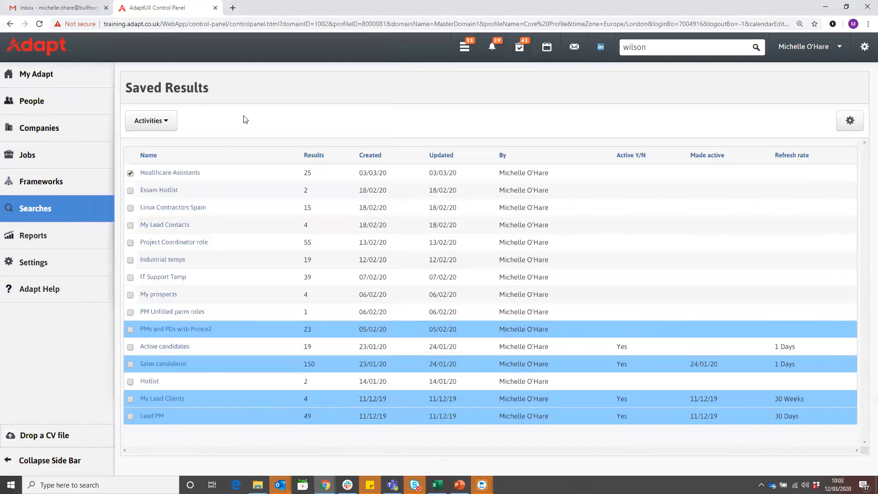
click(130, 173)
Show the saved results of another user, choosing the colleague who received the Healthcare Assistants copy.
click(855, 122)
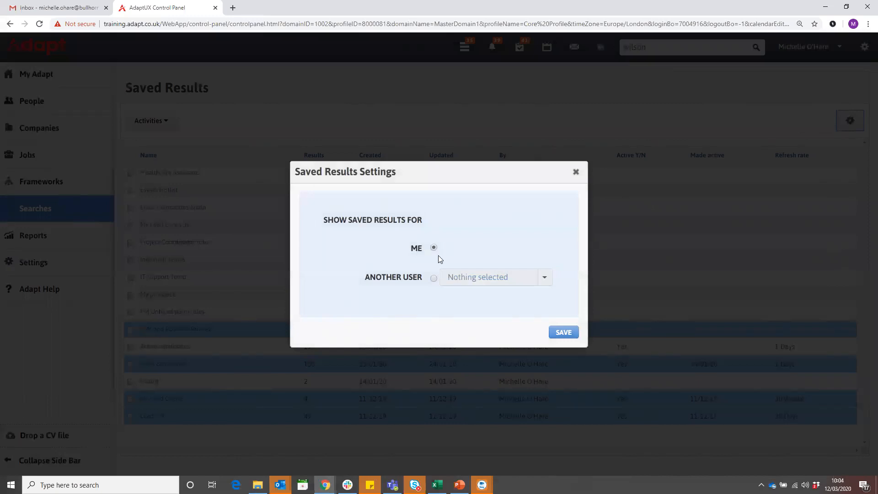
click(434, 278)
click(446, 280)
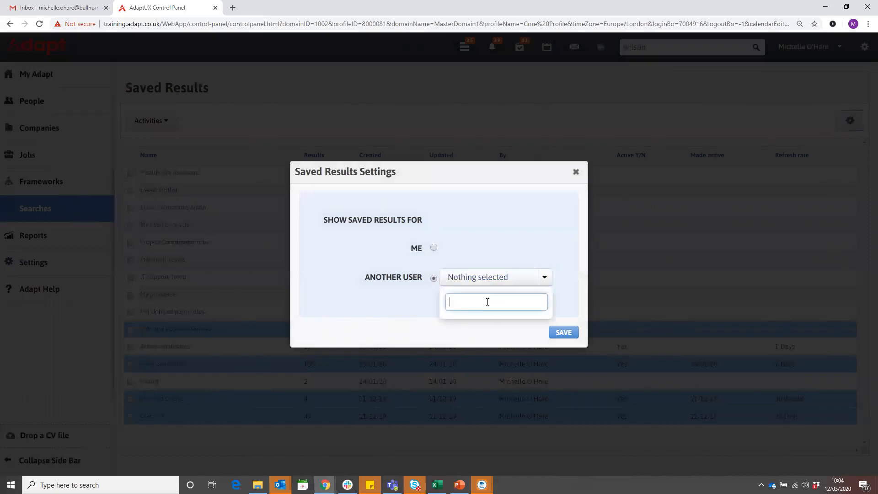
text(allan)
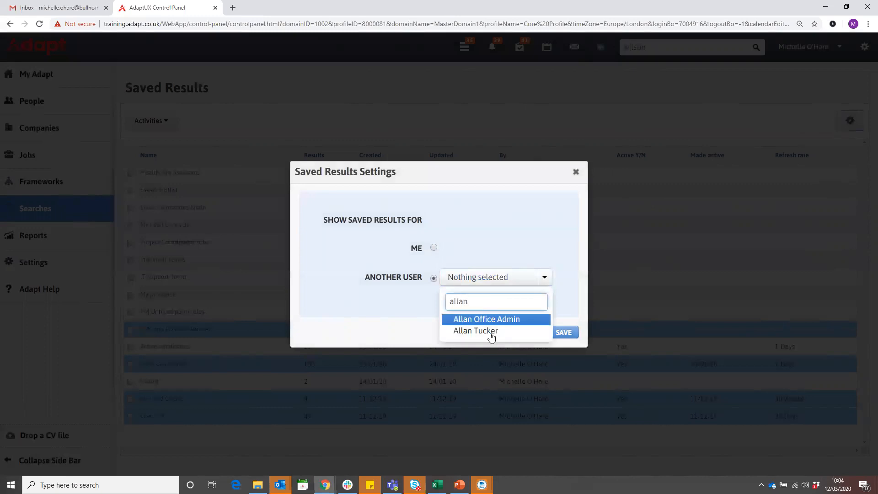
click(520, 333)
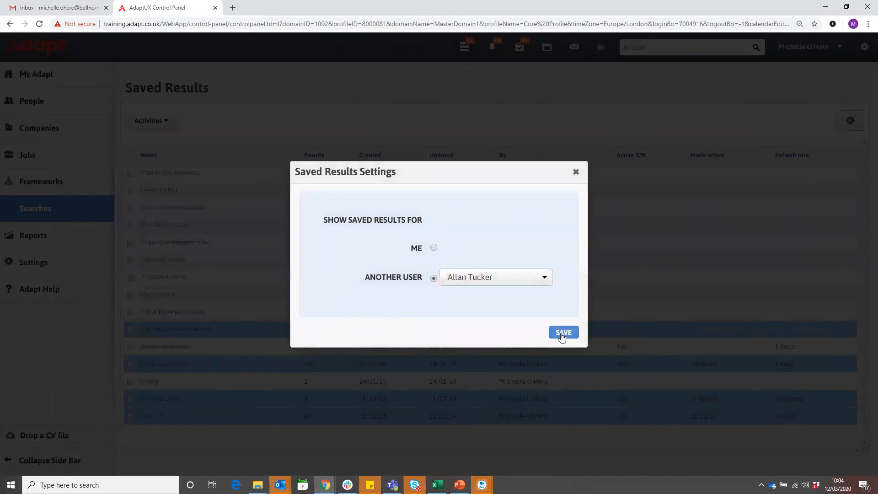
click(564, 332)
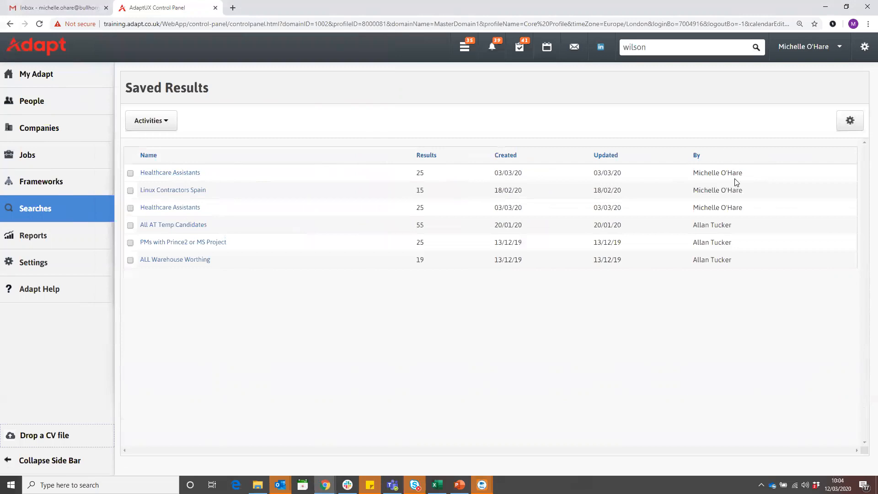
Switch the saved results list back to showing results for Me.
click(850, 121)
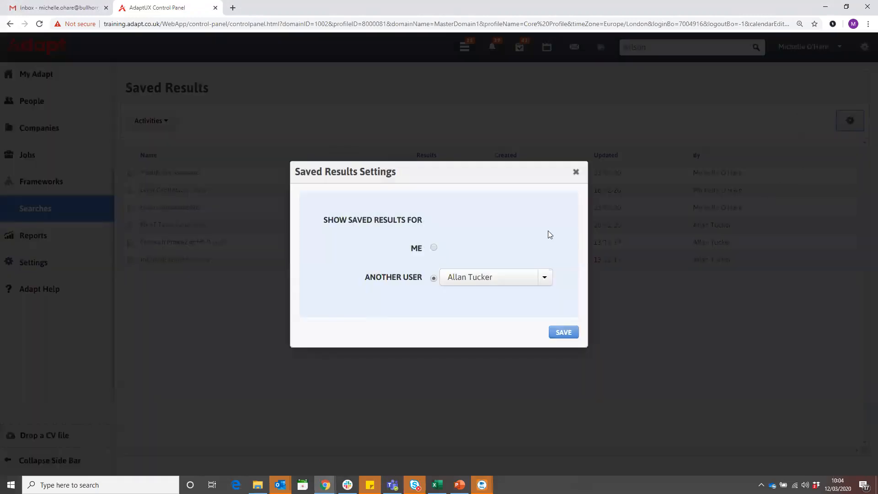
click(434, 248)
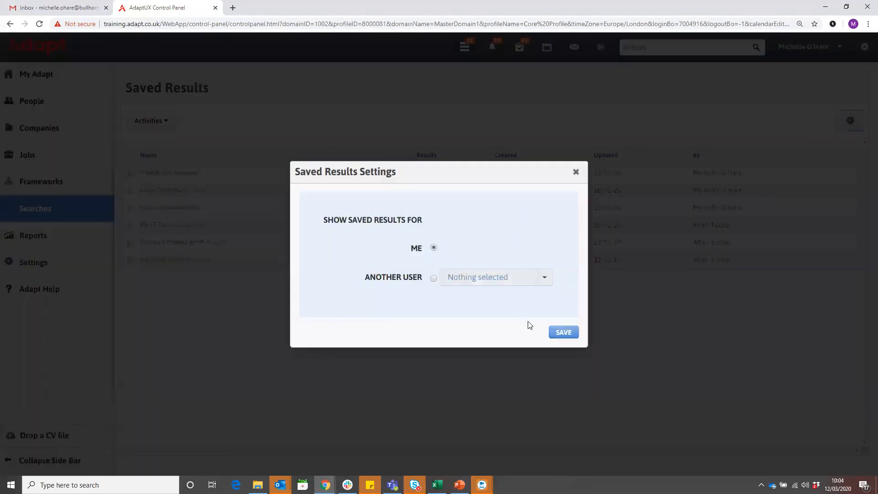
click(556, 331)
Look at the rename dialog for the Healthcare Assistants saved result, close it and deselect the result.
click(130, 173)
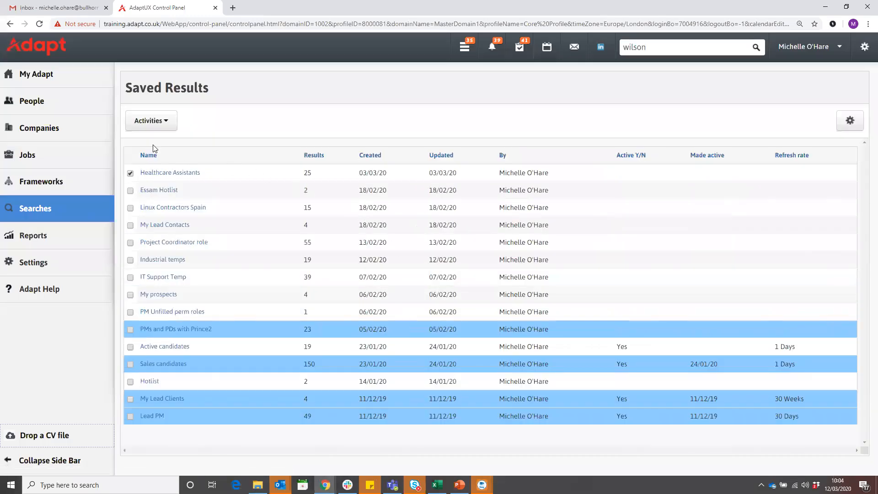
click(166, 129)
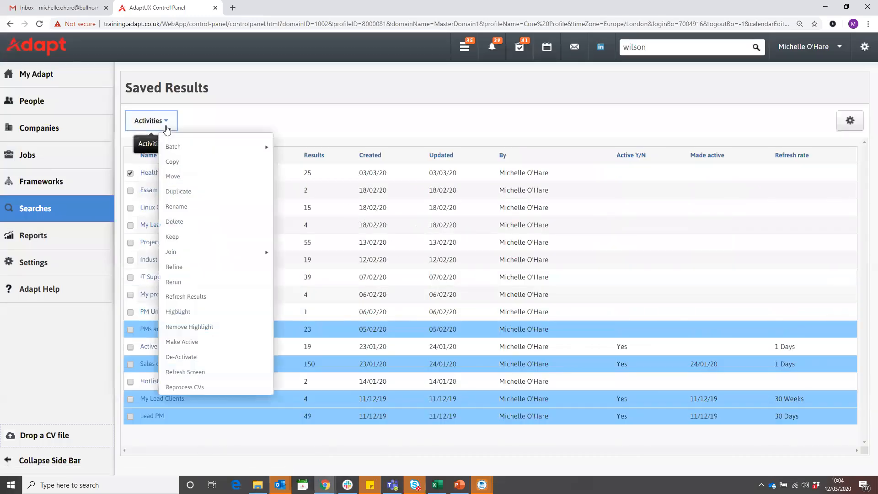
click(242, 212)
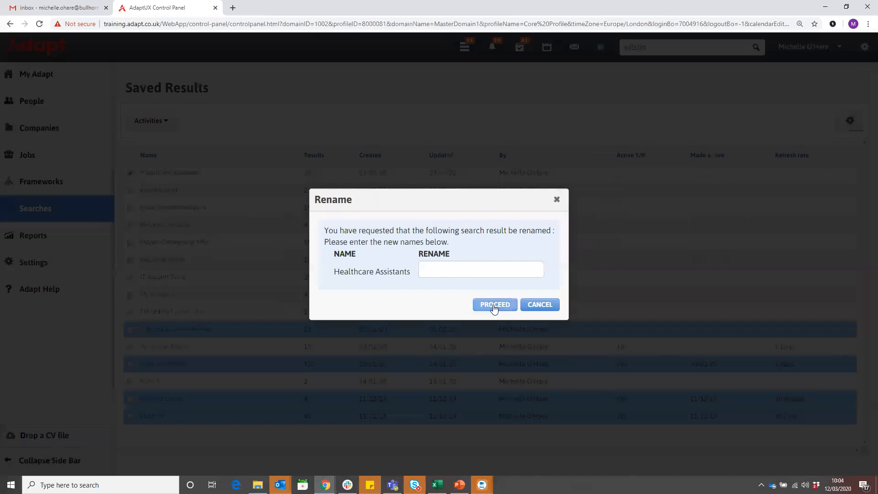
click(558, 201)
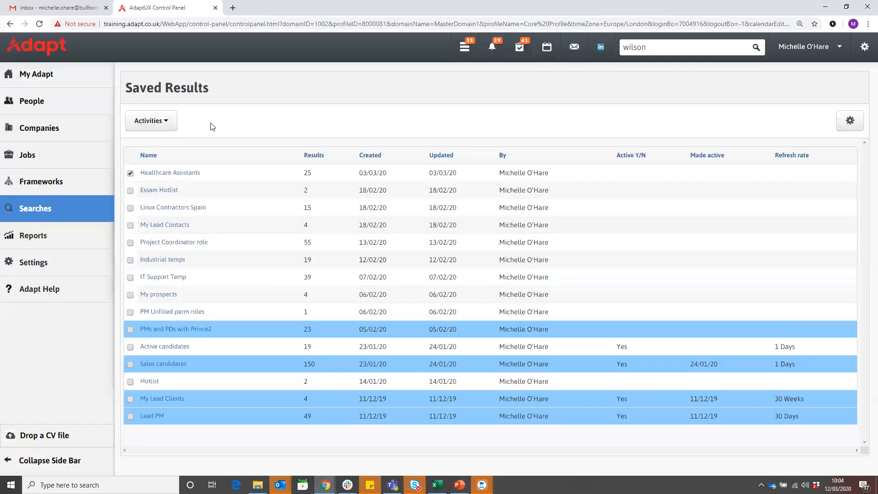
click(171, 124)
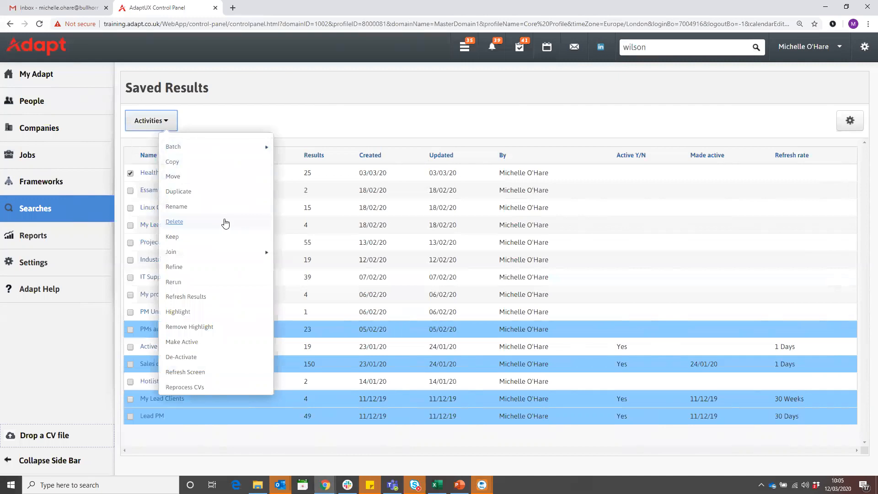
click(130, 173)
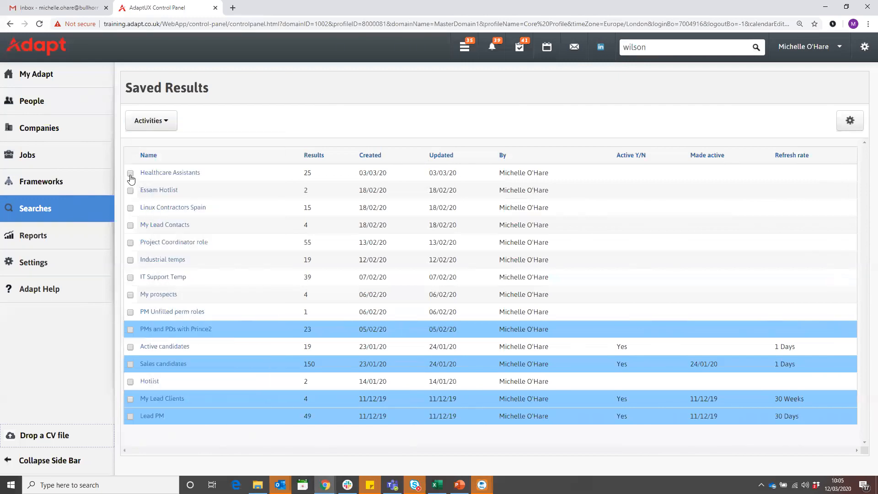
Delete the IT Support Temp and My prospects saved results.
click(130, 277)
click(130, 295)
click(176, 123)
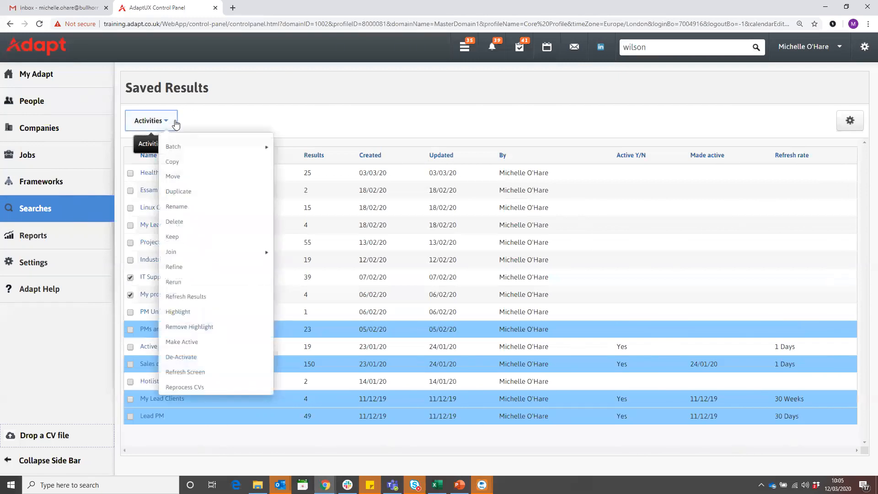
click(196, 224)
click(464, 258)
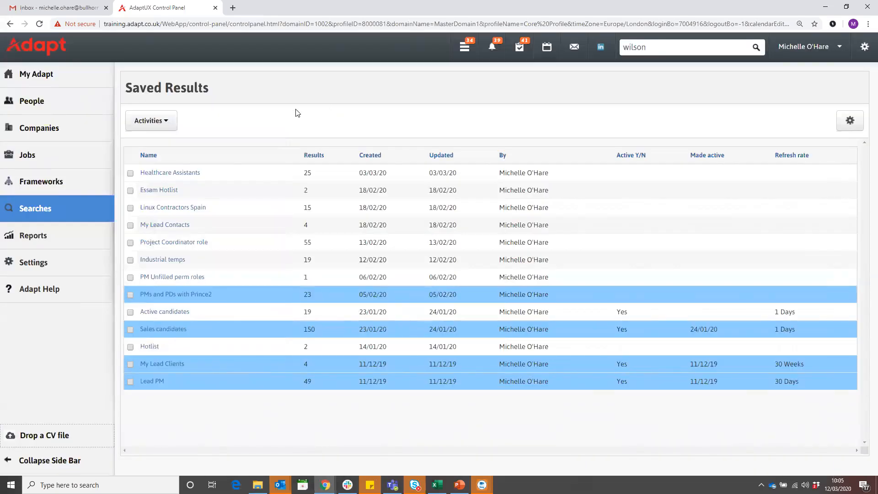
Look at the Keep activity with Healthcare Assistants, Linux Contractors Spain, Project Coordinator role and Industrial temps selected, and deselect all four.
click(130, 211)
click(131, 174)
click(131, 261)
click(151, 121)
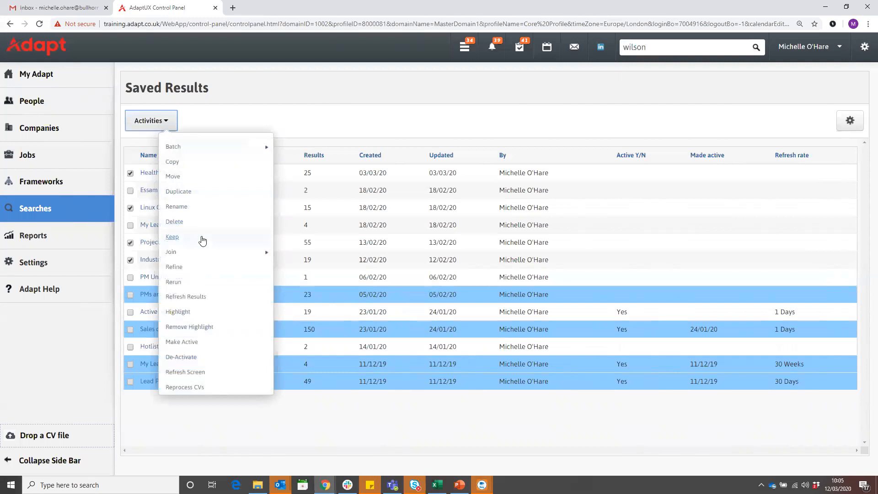
click(131, 174)
click(130, 208)
click(132, 244)
click(131, 260)
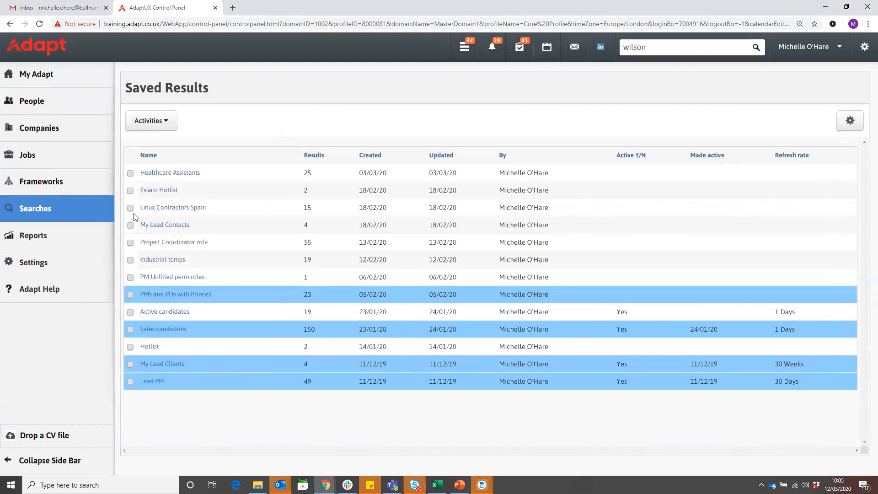
Look at the Join activity with Healthcare Assistants and the hotlist directly beneath it selected, and deselect both.
click(130, 173)
click(130, 191)
click(168, 121)
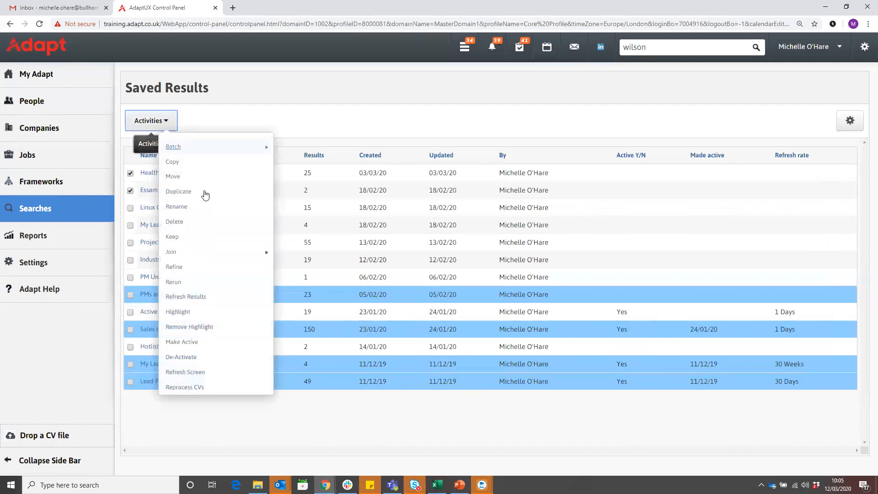
click(231, 254)
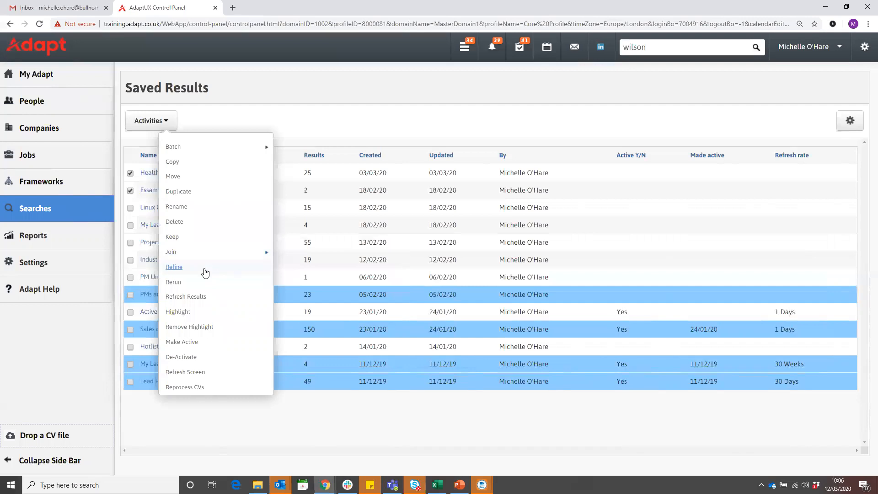
click(130, 192)
click(130, 191)
click(130, 173)
Select the Industrial temps saved result and start refining it with a Candidate Search.
click(130, 260)
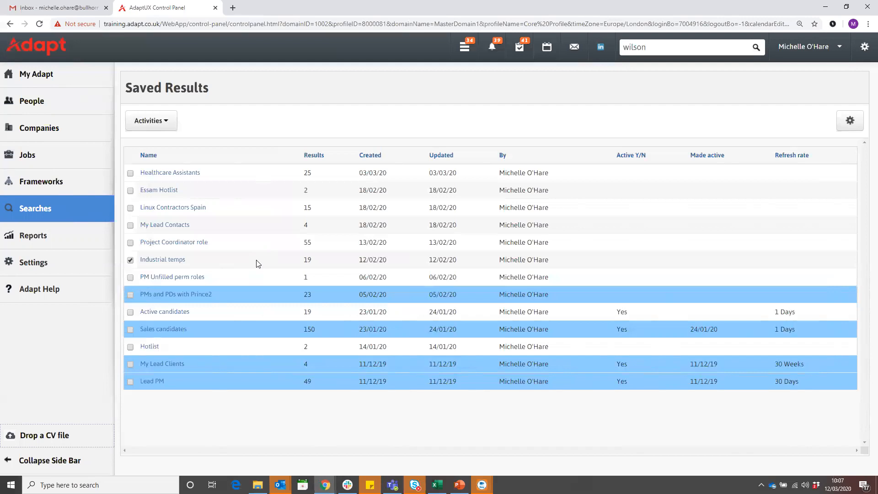
click(167, 123)
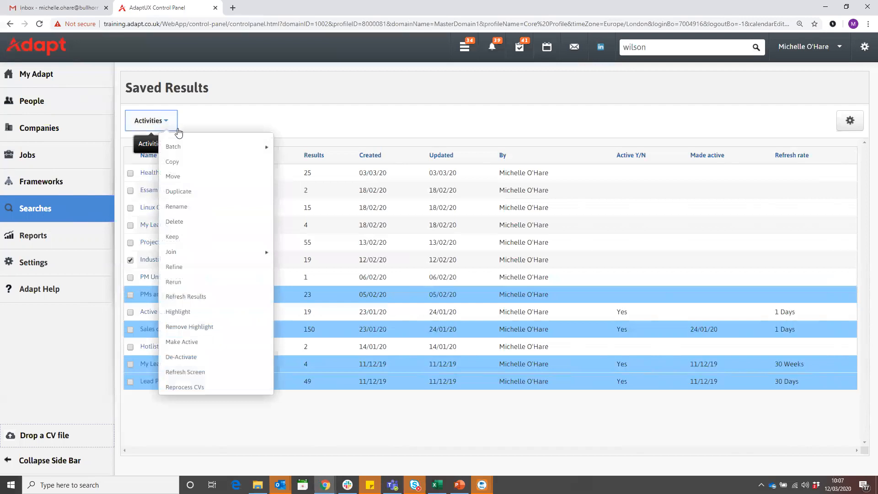
click(221, 267)
click(507, 280)
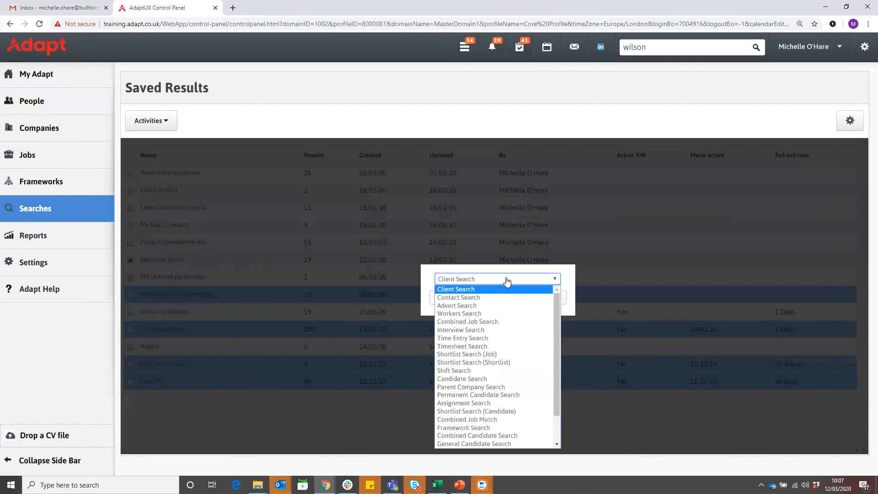
click(501, 378)
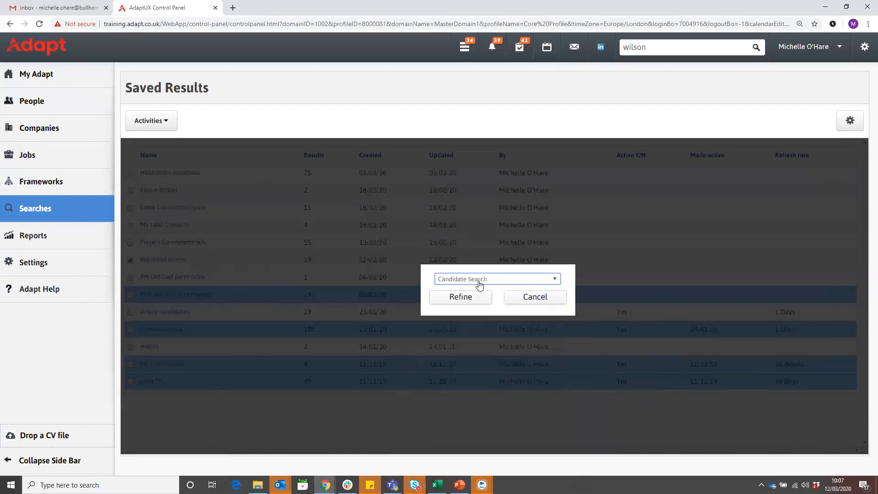
click(470, 299)
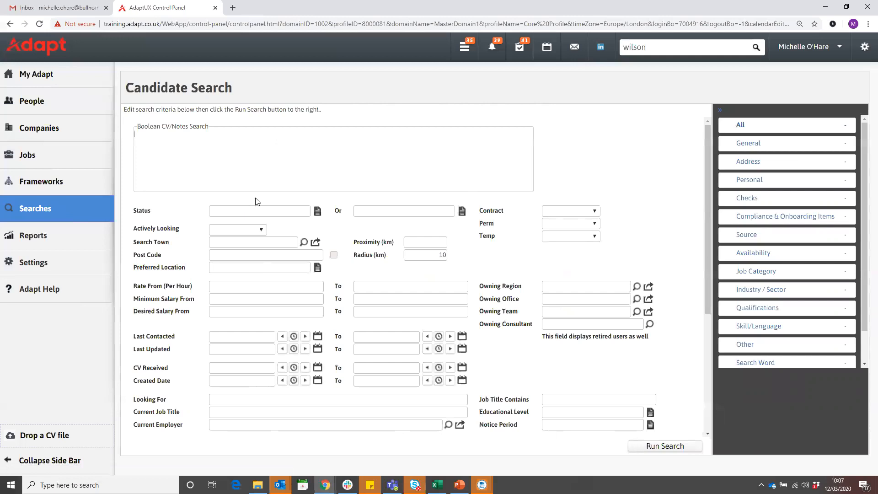
Set the search post code to BN12 4RR with a 20 km radius and run the refined search.
text(bn12 4rr)
key(Tab)
key(Tab)
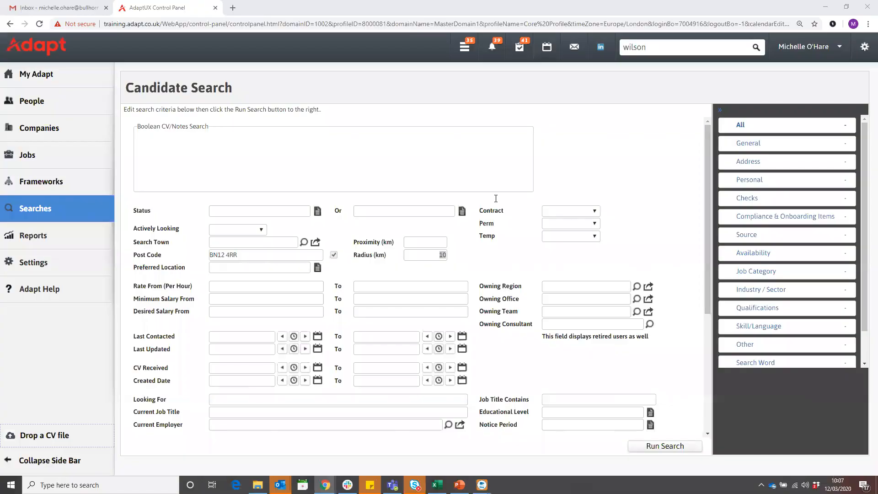
text(20)
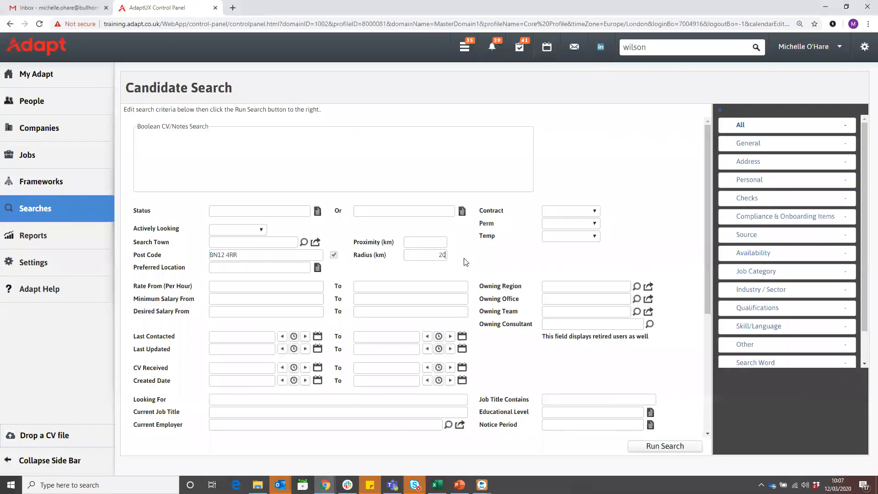
click(646, 448)
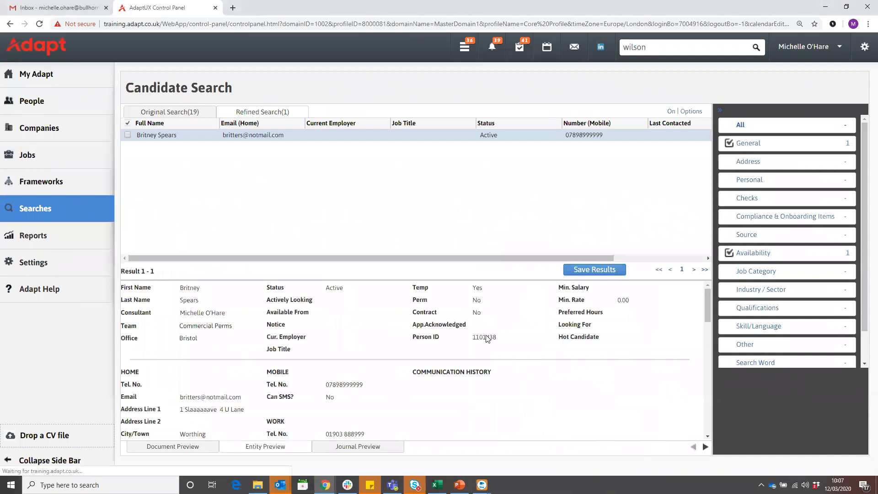
Compare the original and refined search results, look at the dialog for saving the refined results and cancel it.
click(194, 114)
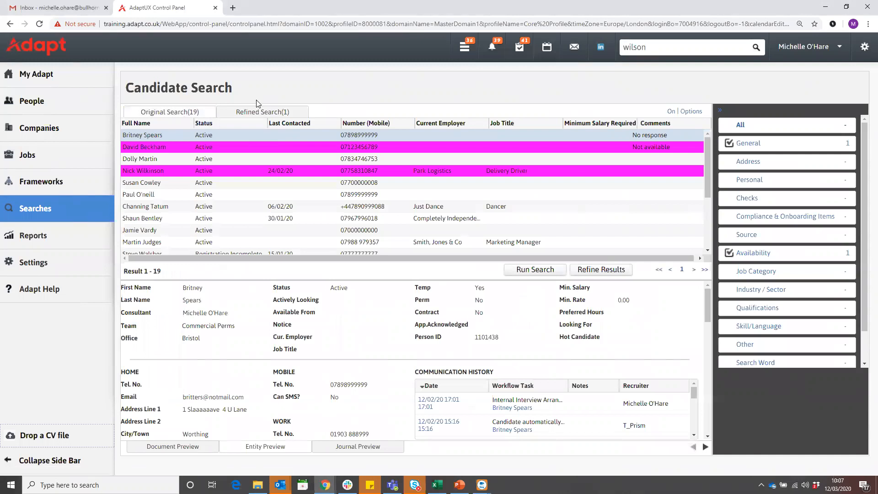
click(263, 116)
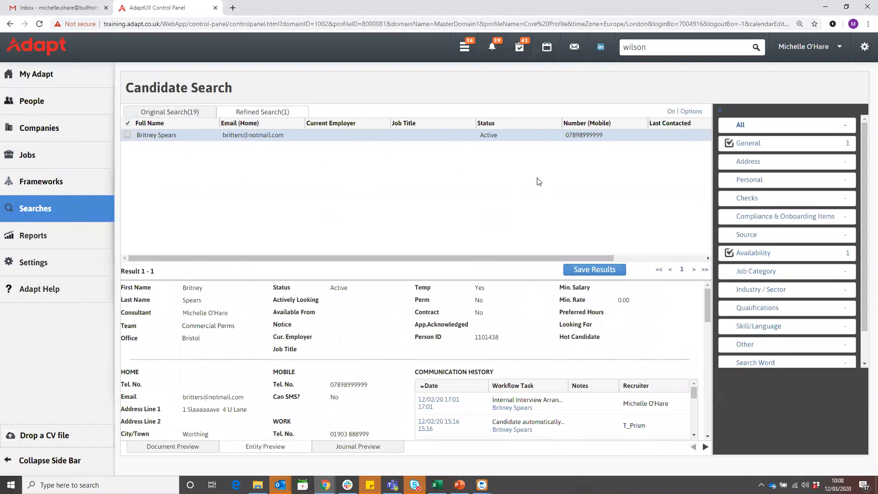
click(593, 270)
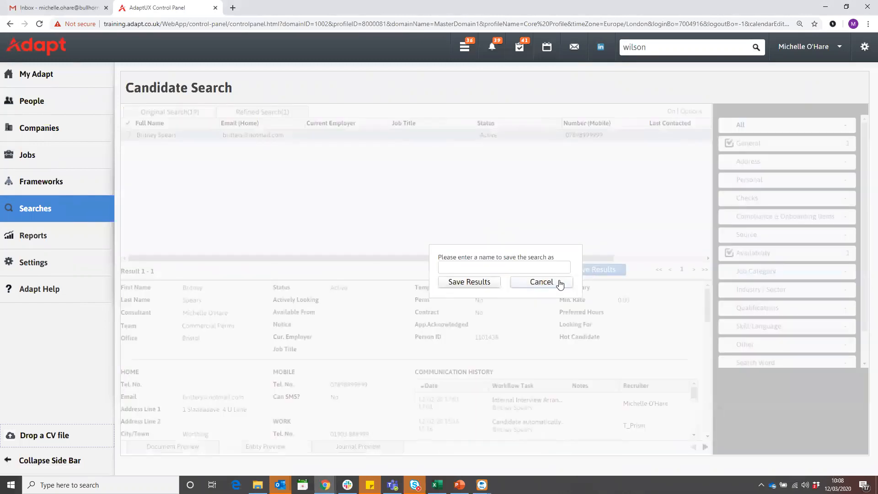
click(559, 283)
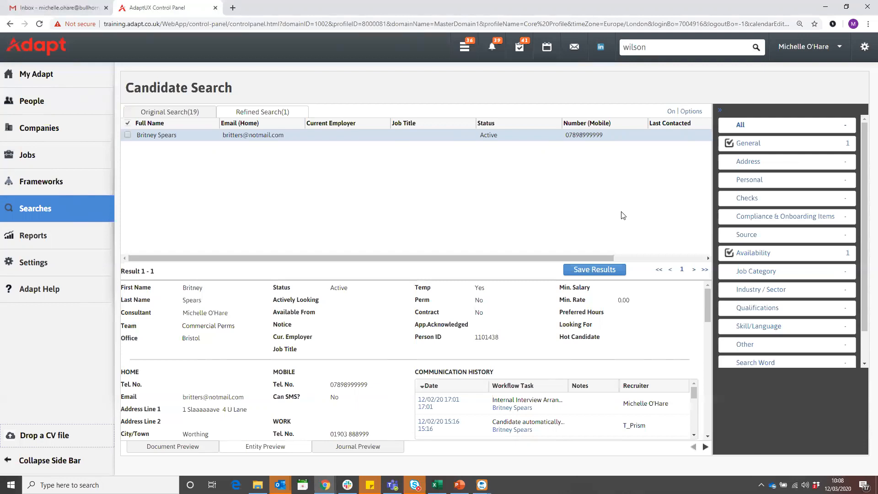
Return to the saved results and rerun the Healthcare Assistants search.
mouse_move(98, 212)
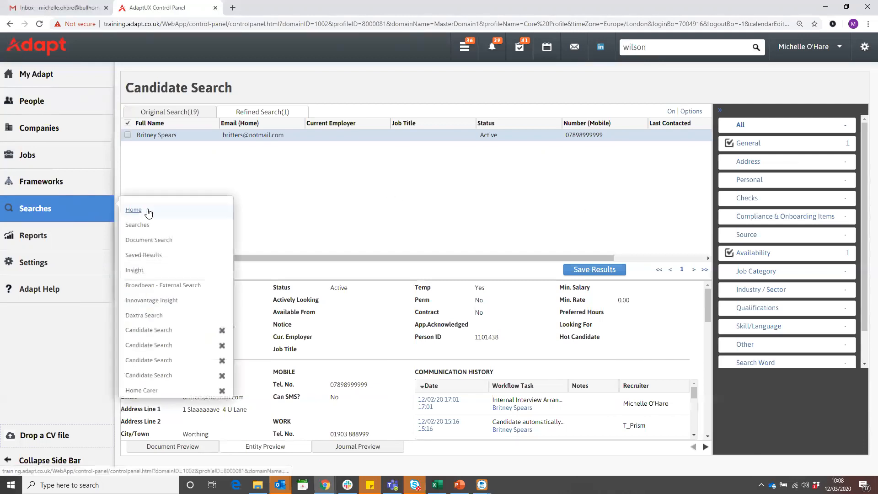
click(149, 255)
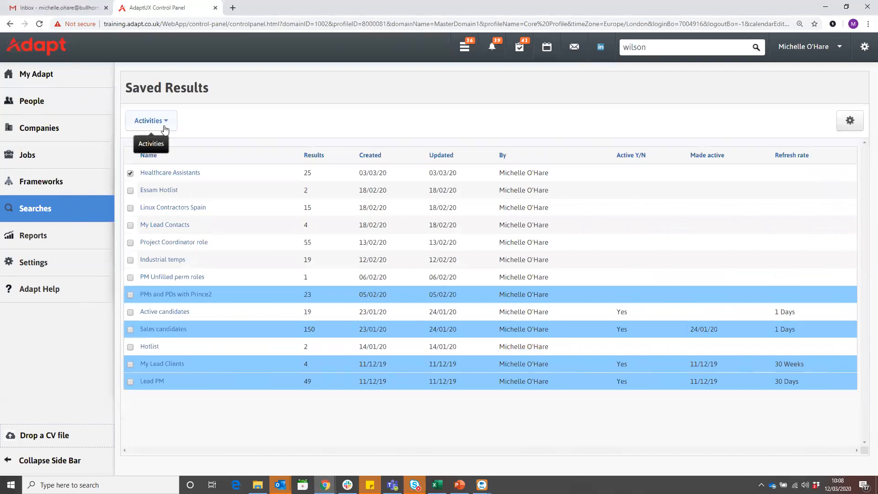
click(162, 122)
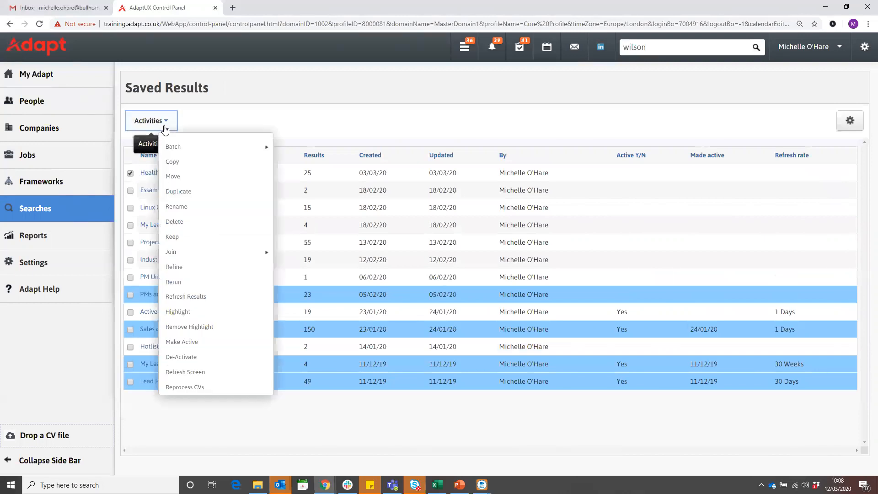
click(228, 282)
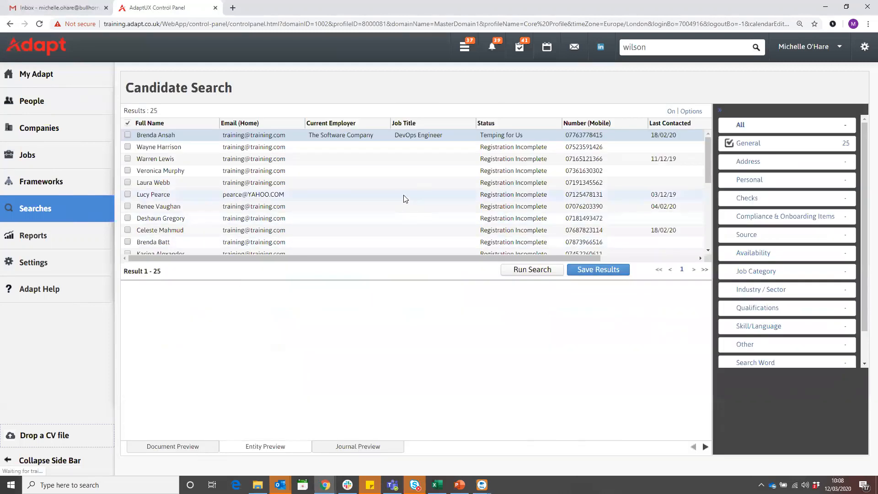
Examine the general criteria of the rerun search, including the Boolean CV/Notes text, and return to the saved results.
click(769, 145)
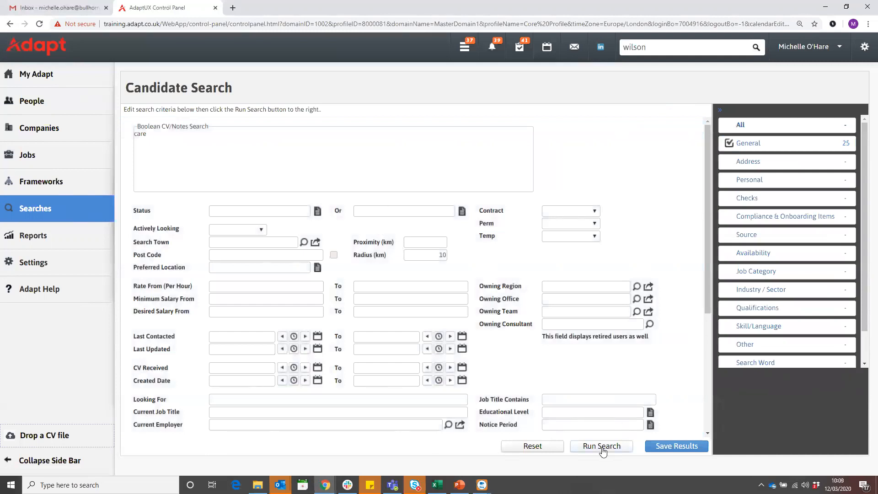
double_click(144, 135)
scroll(178, 172, down, 1)
scroll(179, 172, up, 1)
click(10, 25)
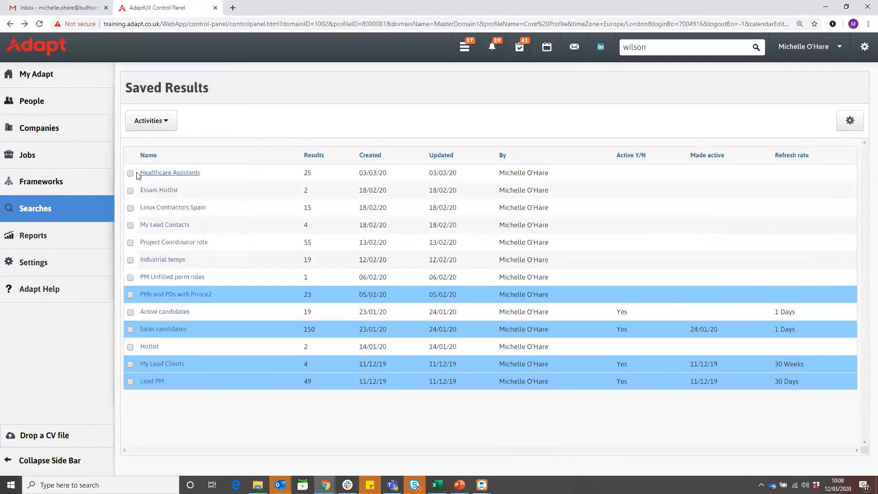
Deselect Healthcare Assistants and highlight the PM Unfilled perm roles and Active candidates saved results in magenta.
click(166, 123)
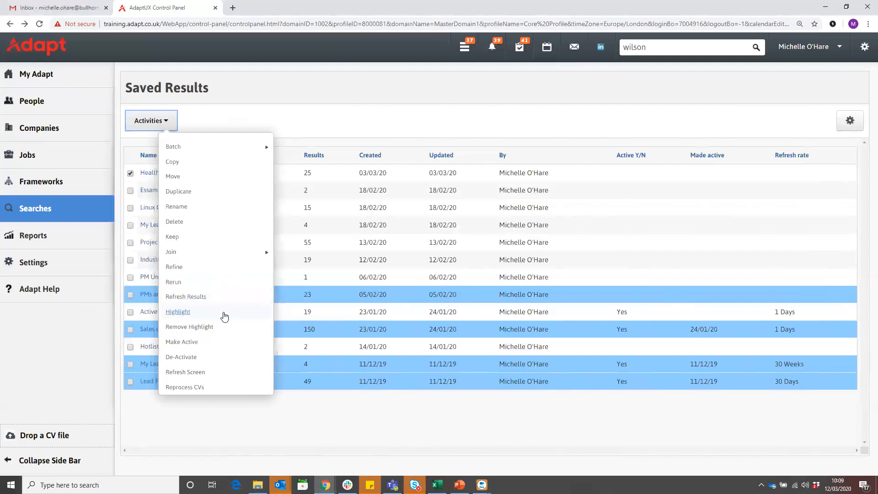
click(130, 174)
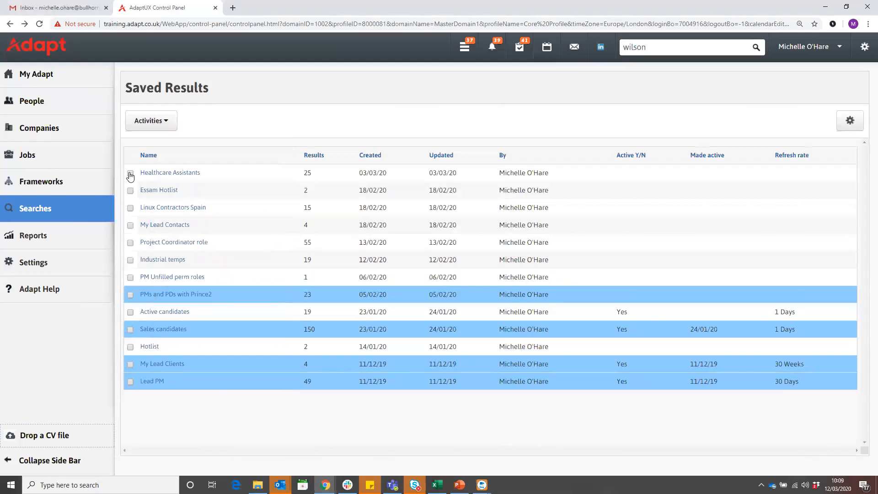
click(130, 277)
click(150, 121)
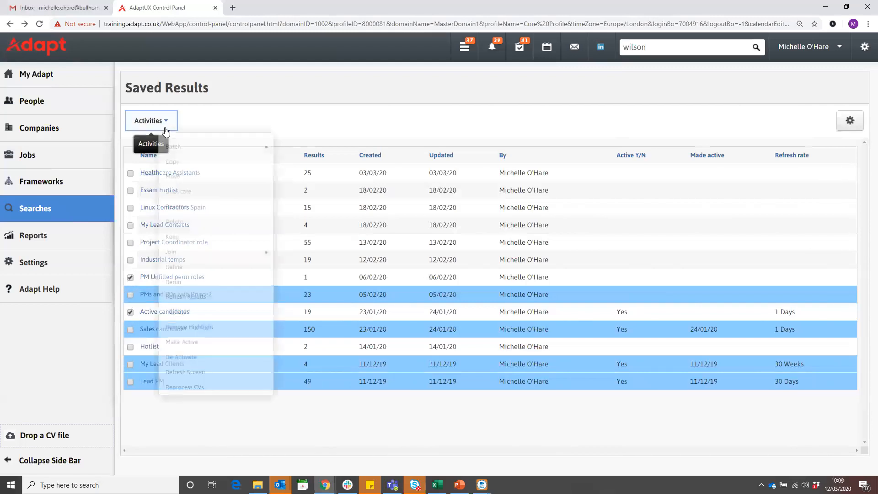
click(214, 316)
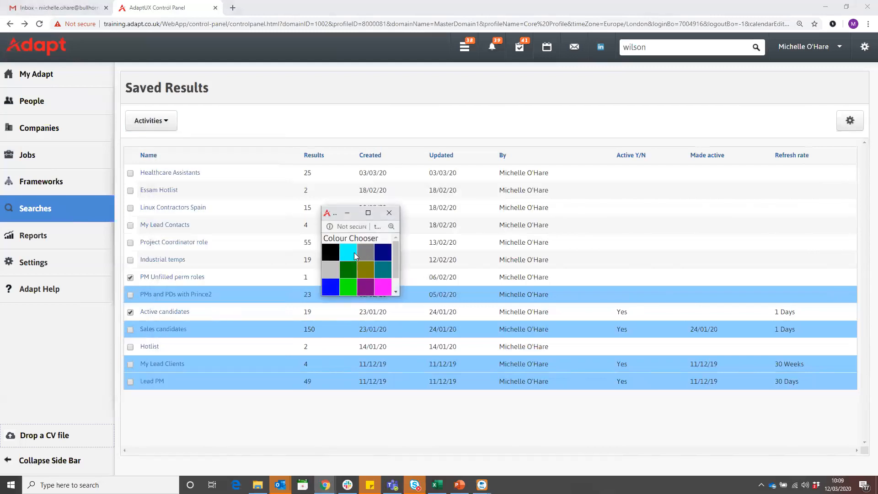
scroll(356, 268, down, 1)
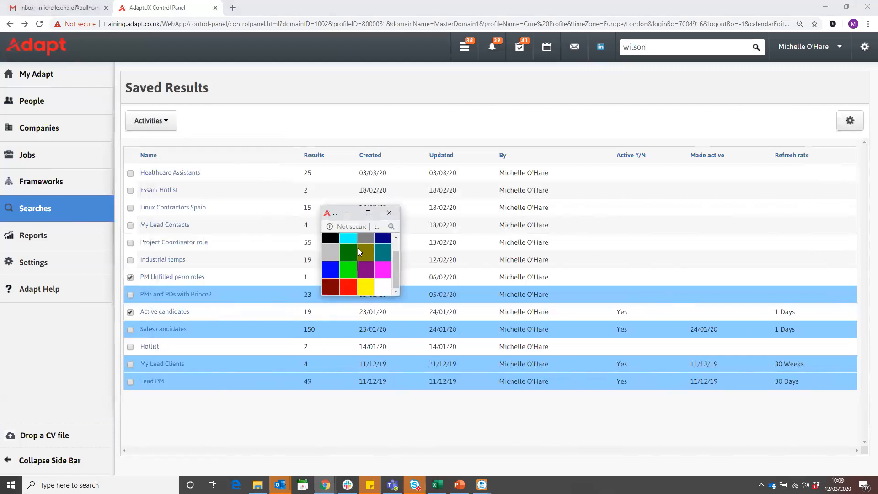
click(383, 273)
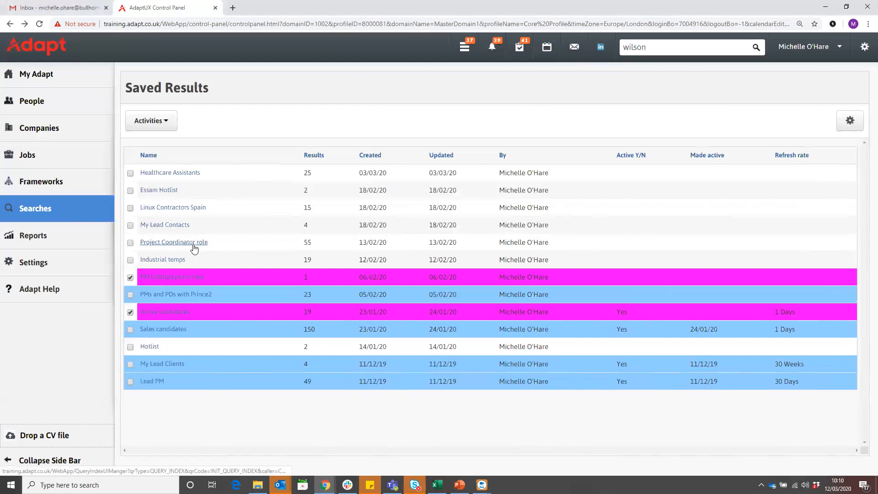
Remove the highlight from PM Unfilled perm roles and Active candidates, and deselect them.
click(167, 127)
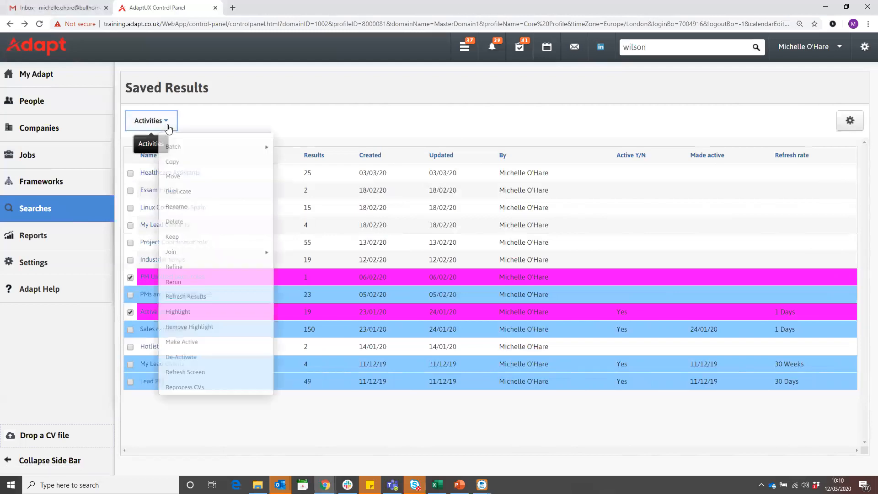
click(211, 327)
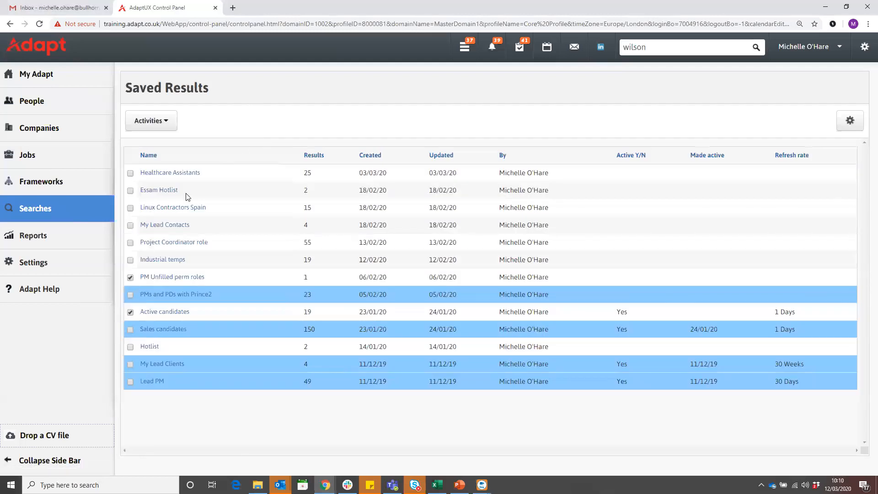
click(129, 313)
Open the Make Active settings for the Healthcare Assistants saved result and set the schedule period to Days.
click(131, 174)
click(164, 123)
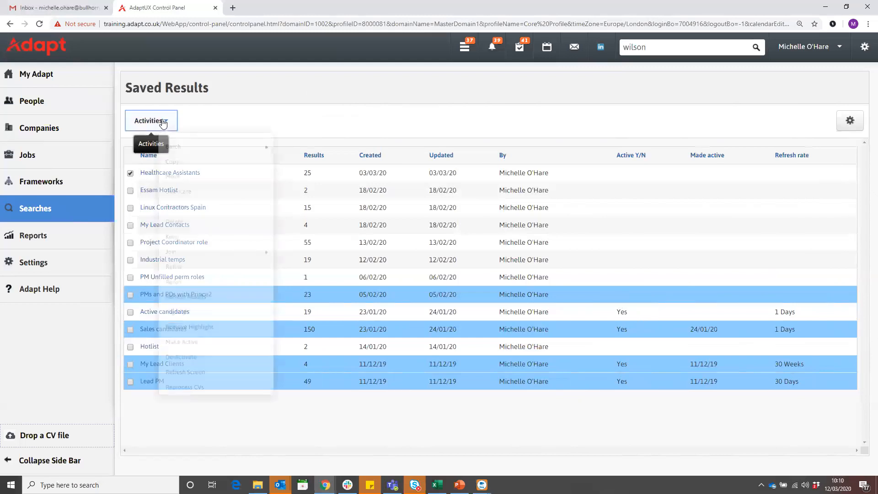
click(229, 351)
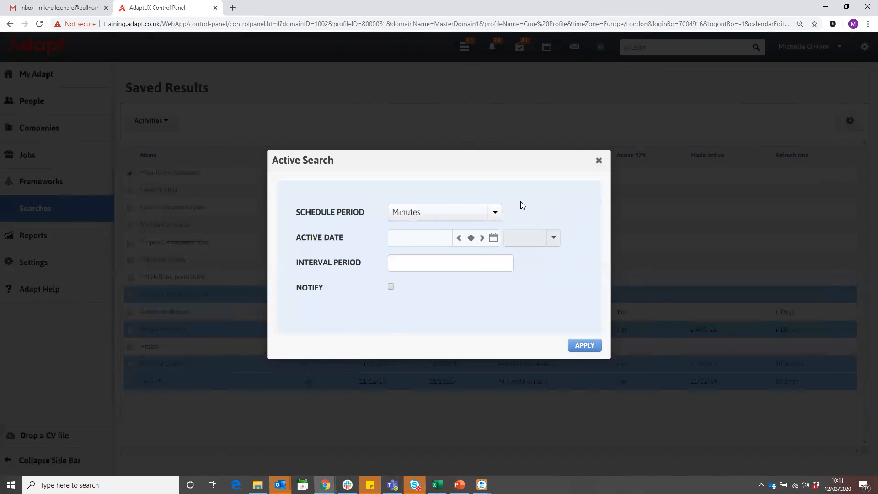
click(493, 222)
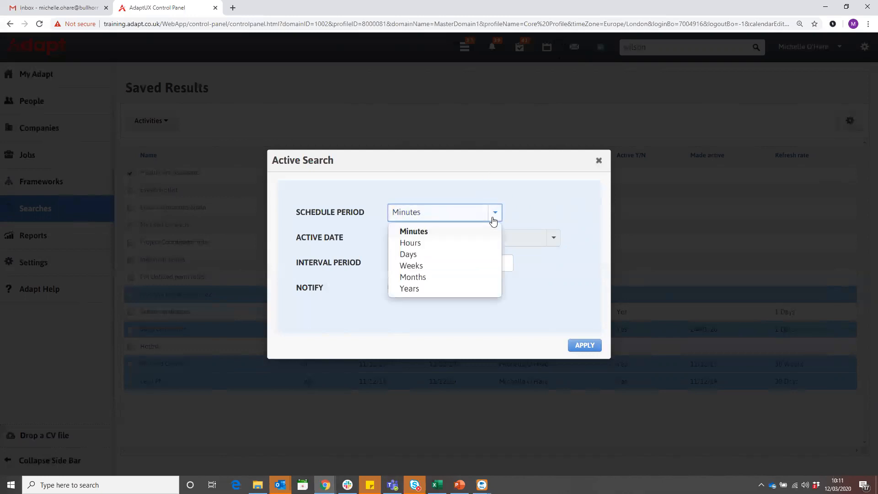
click(421, 255)
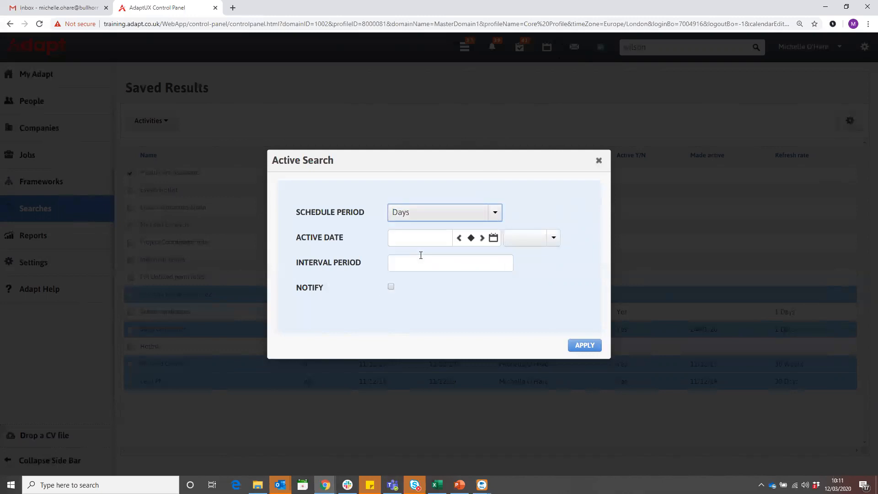
Set the active date of the search to 13/03/20 at 06:00.
click(484, 238)
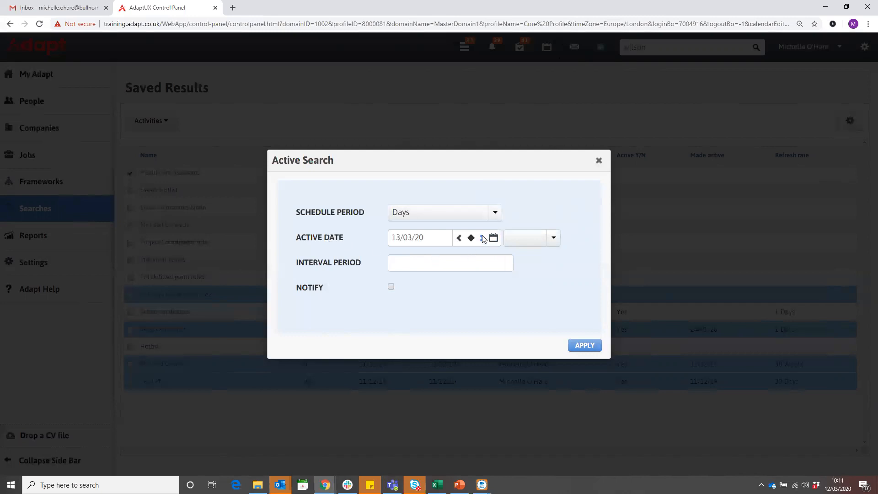
click(553, 241)
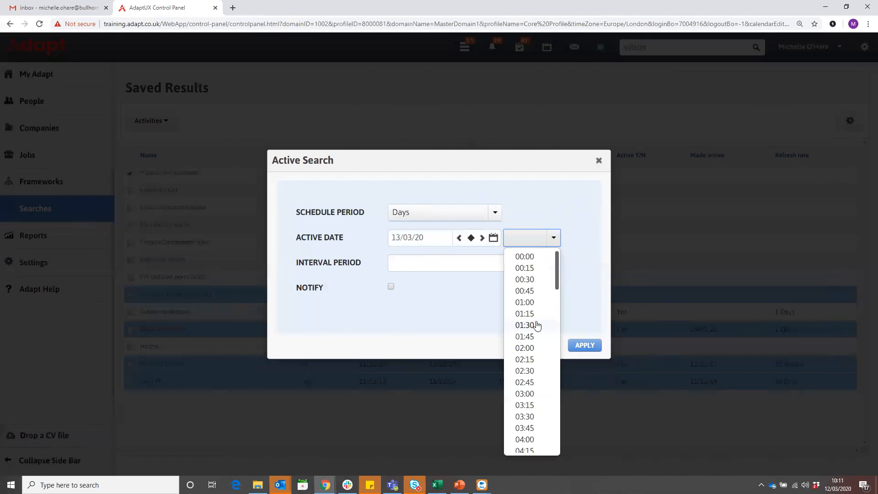
scroll(540, 324, down, 4)
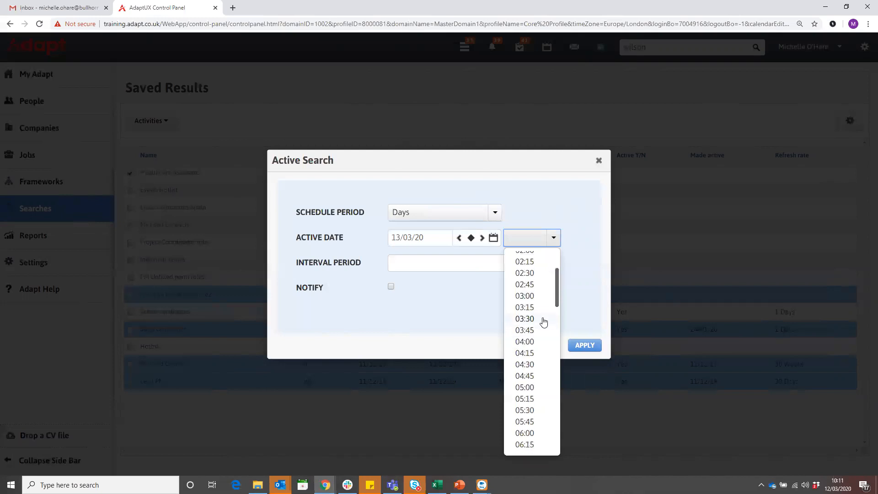
scroll(543, 321, down, 3)
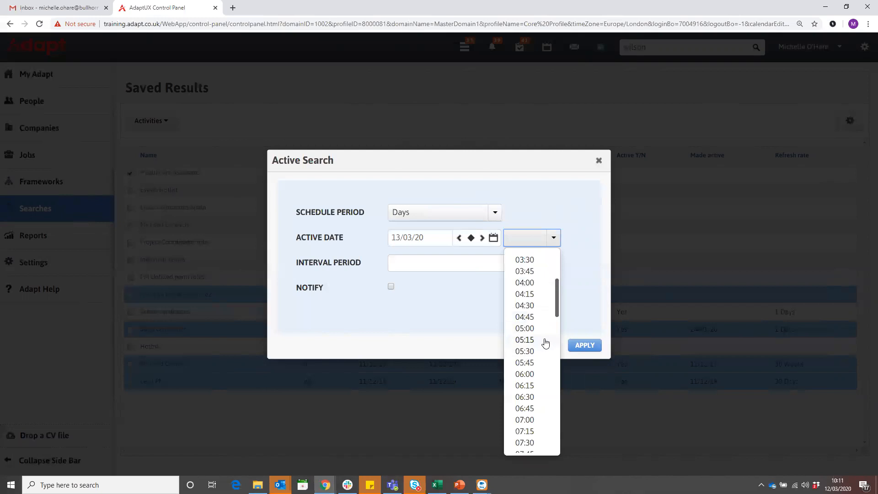
click(542, 373)
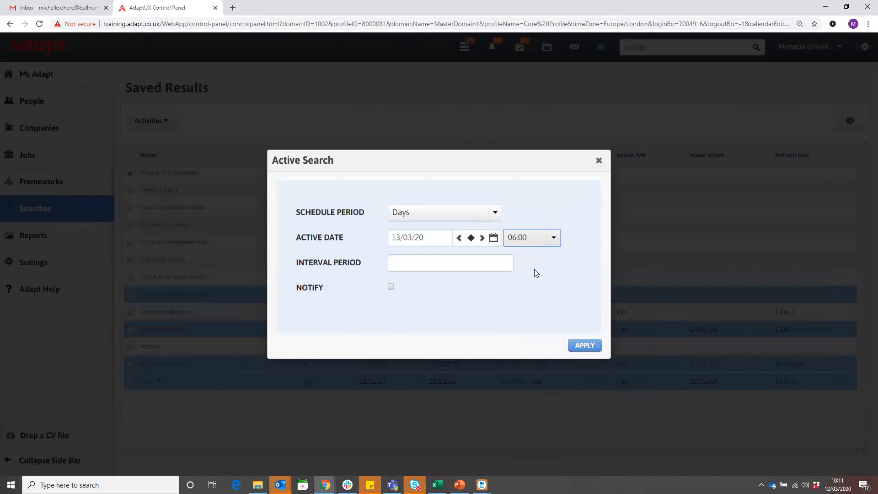
Set the interval period of the active search to 1, turn on Notify, and apply the settings.
click(425, 265)
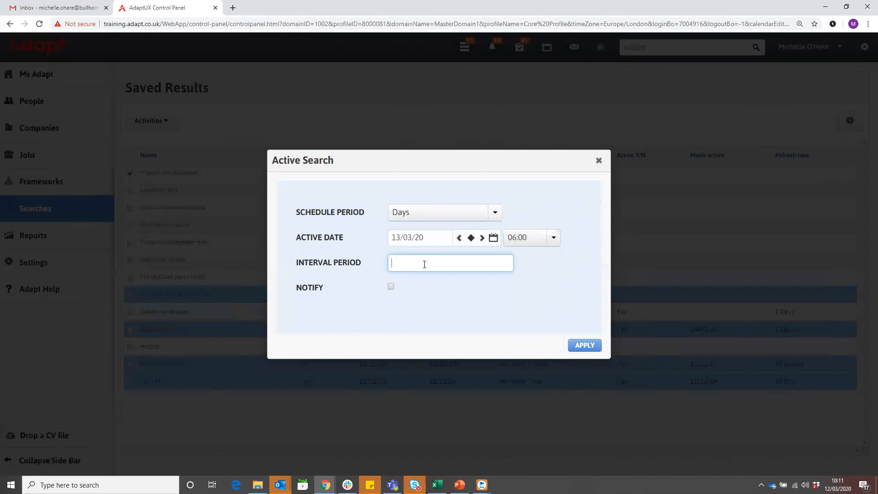
text(1)
click(391, 286)
click(583, 346)
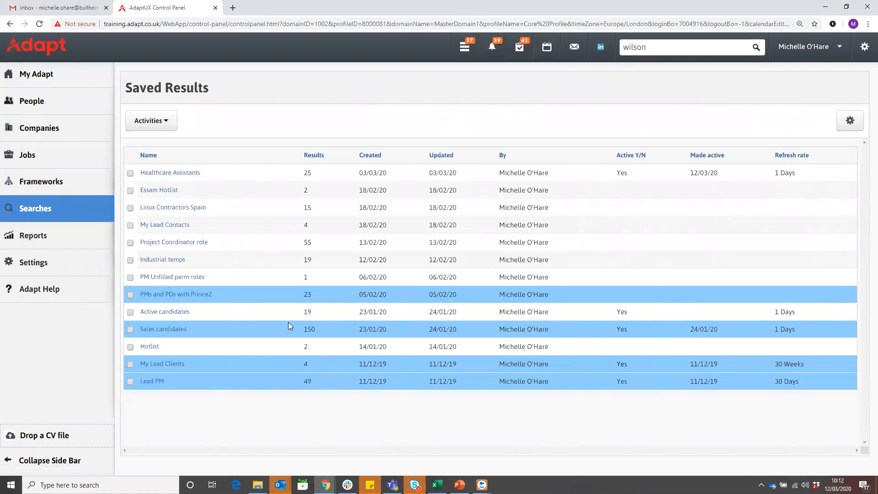
Open the Sales candidates saved result, look through its candidate list, and return to the saved results.
click(176, 331)
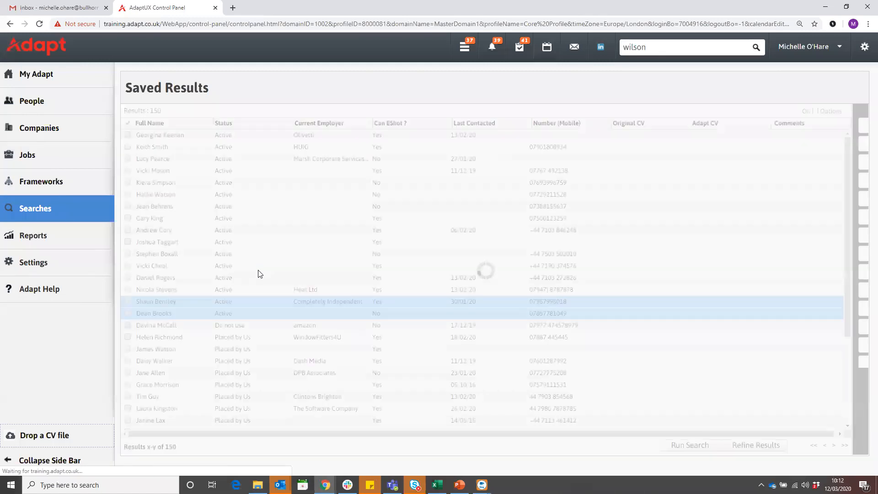
click(647, 113)
scroll(337, 224, down, 1)
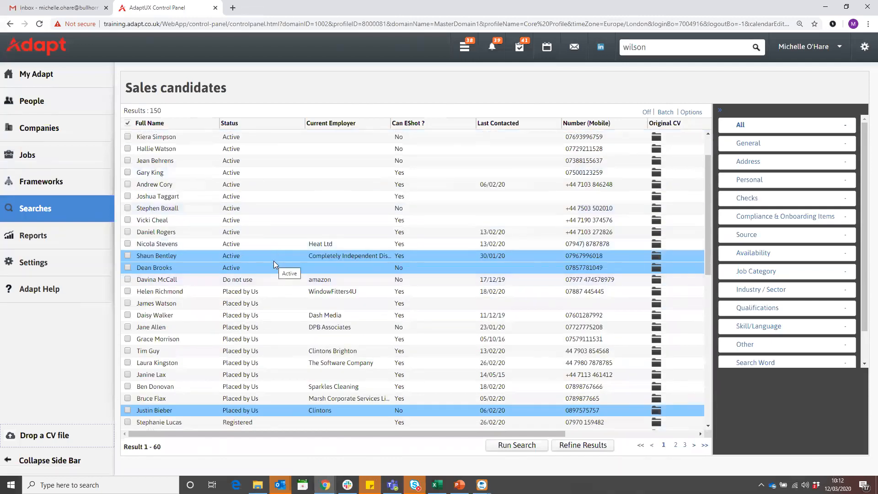
scroll(274, 264, down, 4)
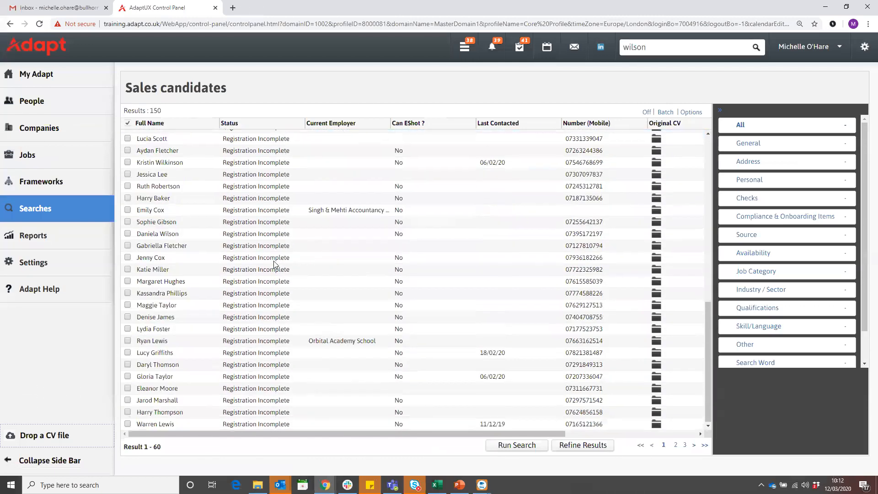
scroll(275, 263, up, 3)
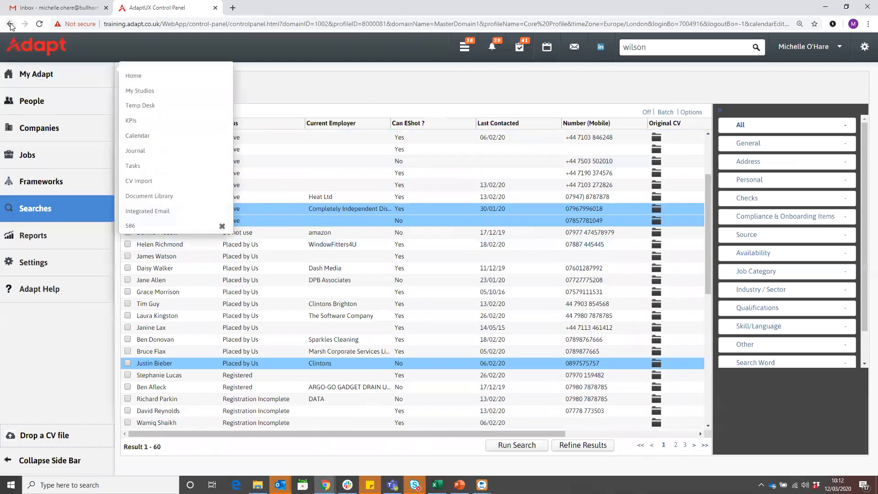
click(10, 24)
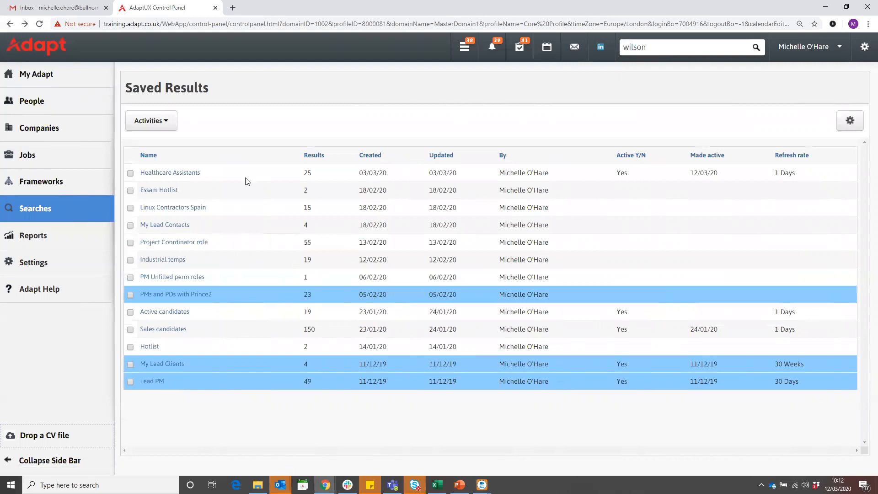
De-activate the Healthcare Assistants saved result.
click(130, 173)
click(175, 130)
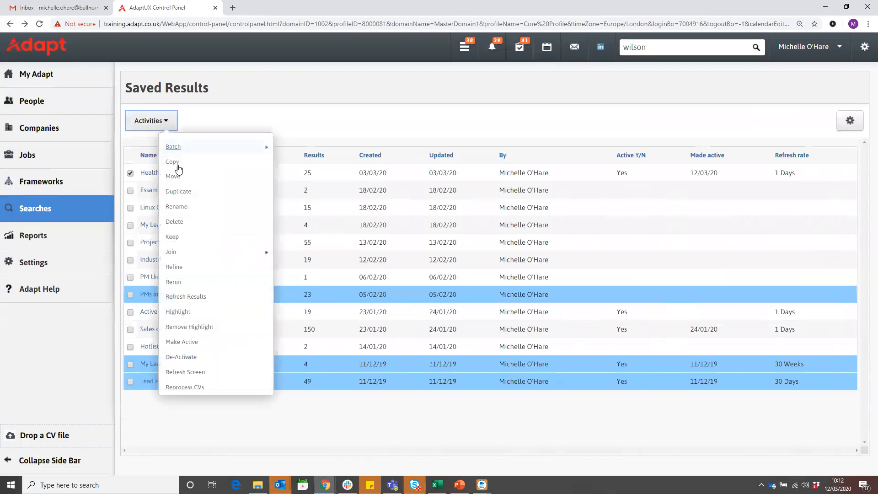
click(182, 357)
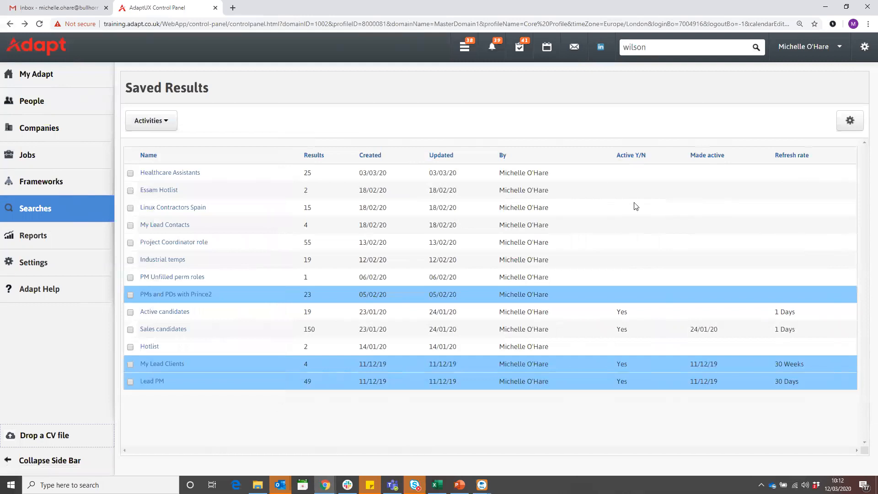
Select the Healthcare Assistants saved result and open the Reprocess CVs settings for it.
click(131, 175)
click(171, 122)
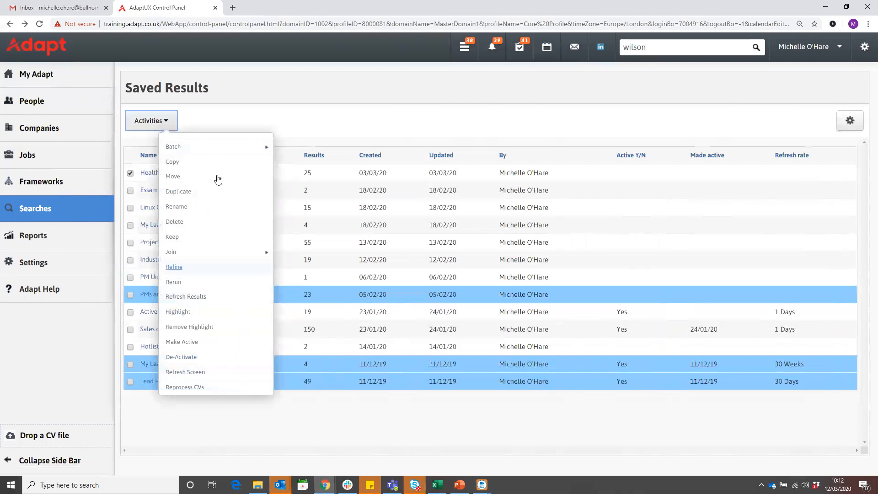
click(245, 111)
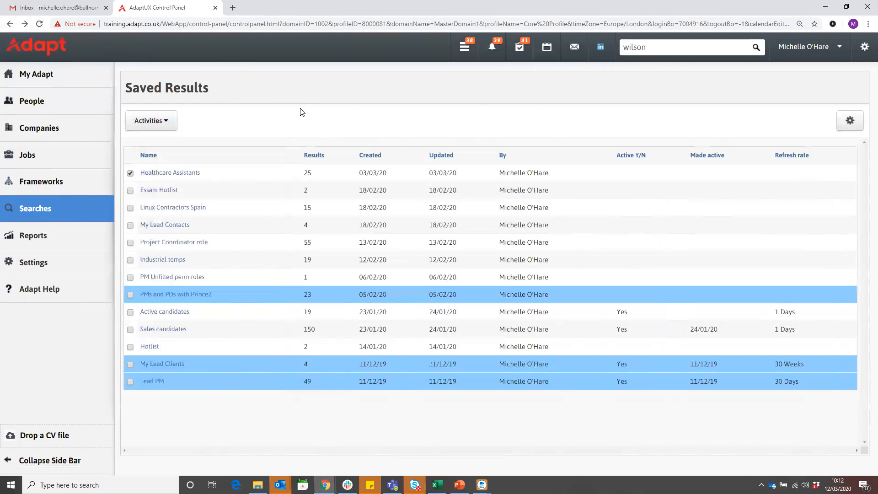
click(172, 124)
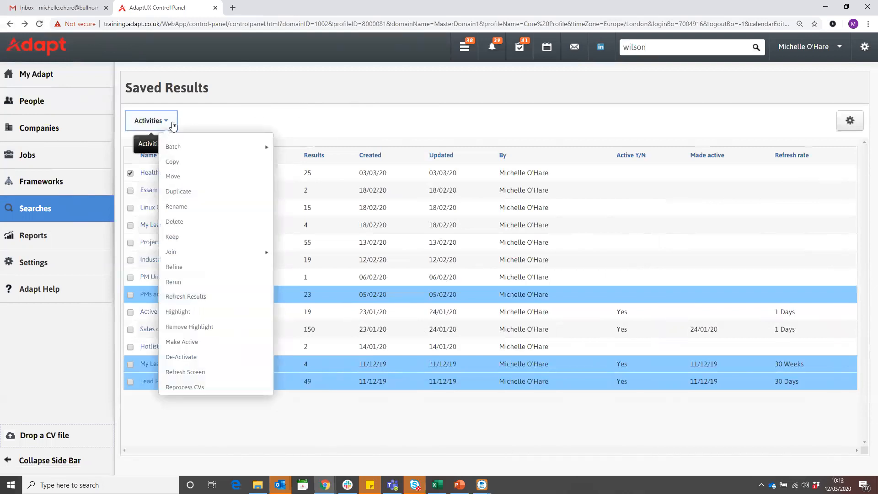
click(242, 387)
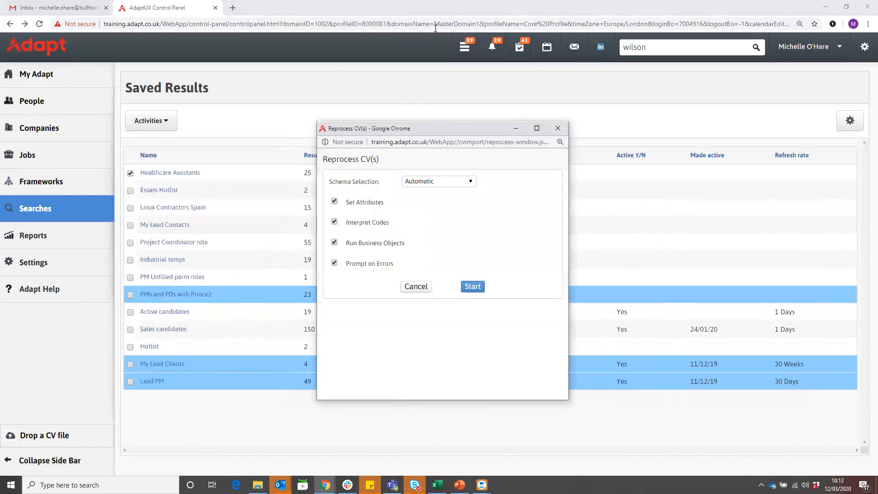
Bring back the Reprocess CVs settings for the selected Healthcare Assistants result and dismiss the notice.
click(555, 60)
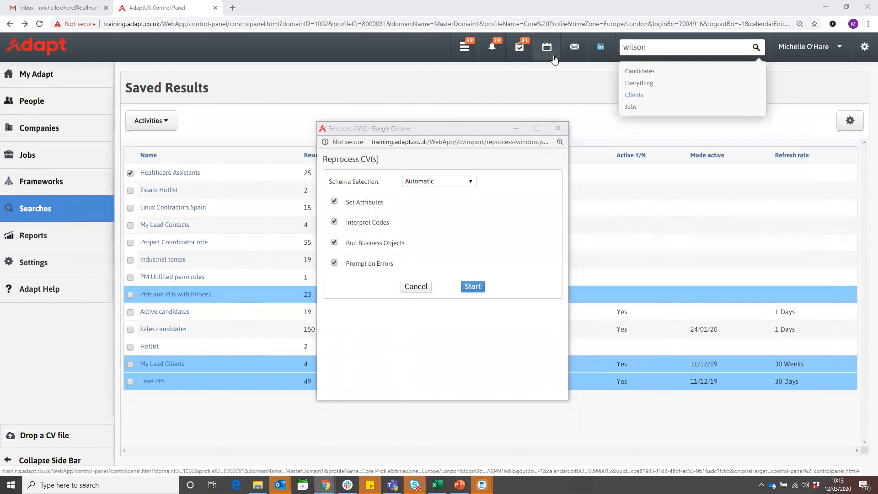
click(552, 86)
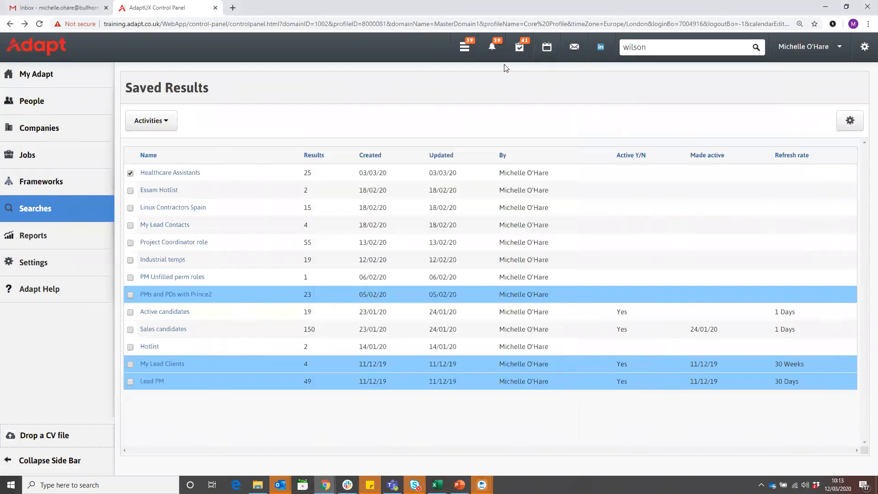
click(169, 124)
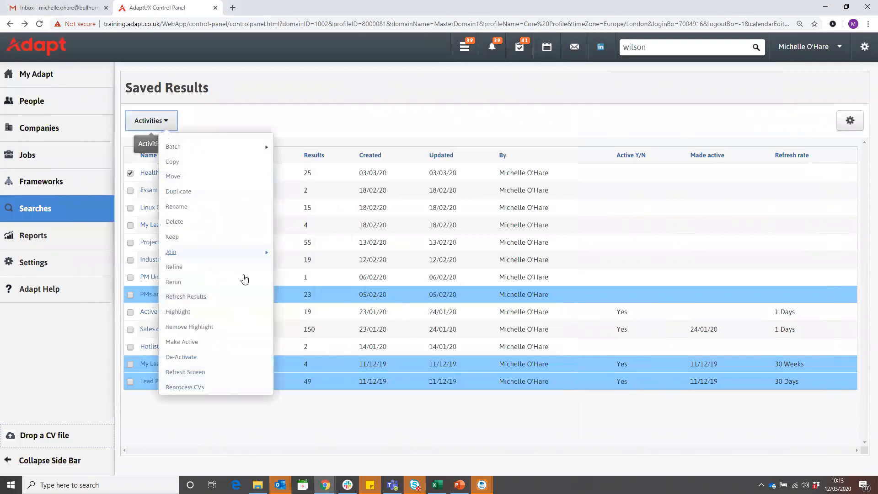
click(225, 388)
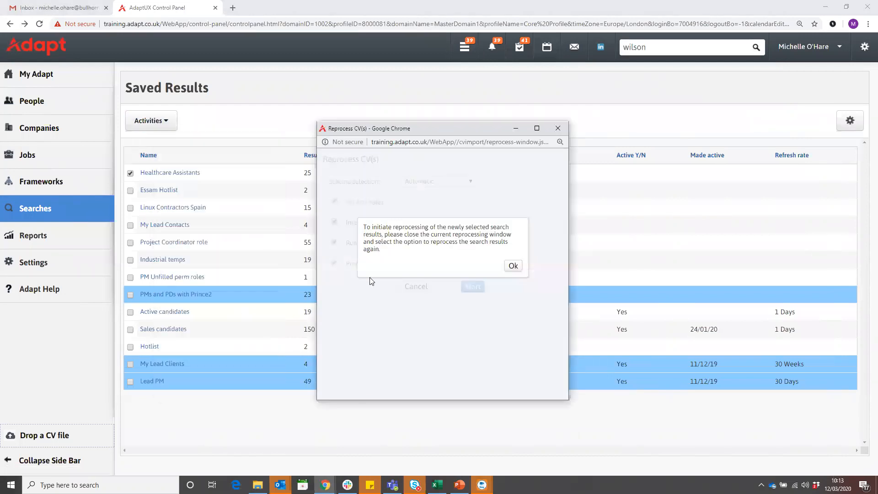
click(513, 267)
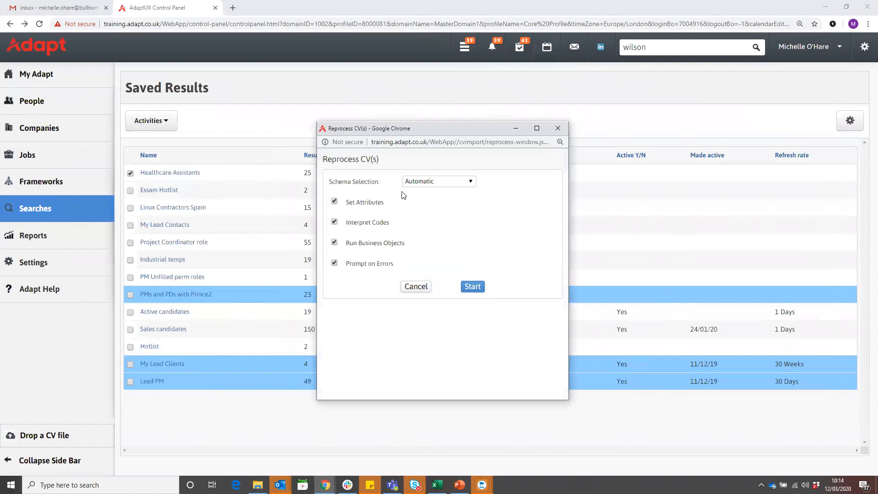
Try the Contract Candidate schema, restore Automatic, and close the Reprocess CVs settings without starting.
click(425, 182)
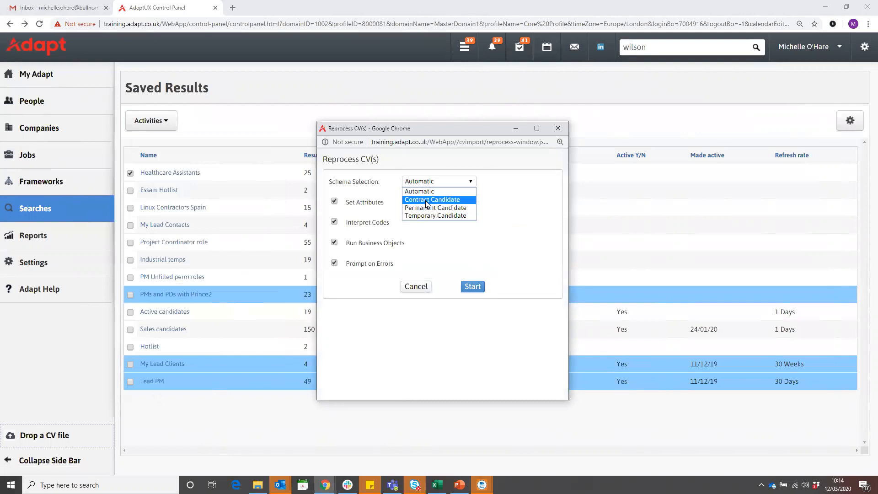
click(427, 200)
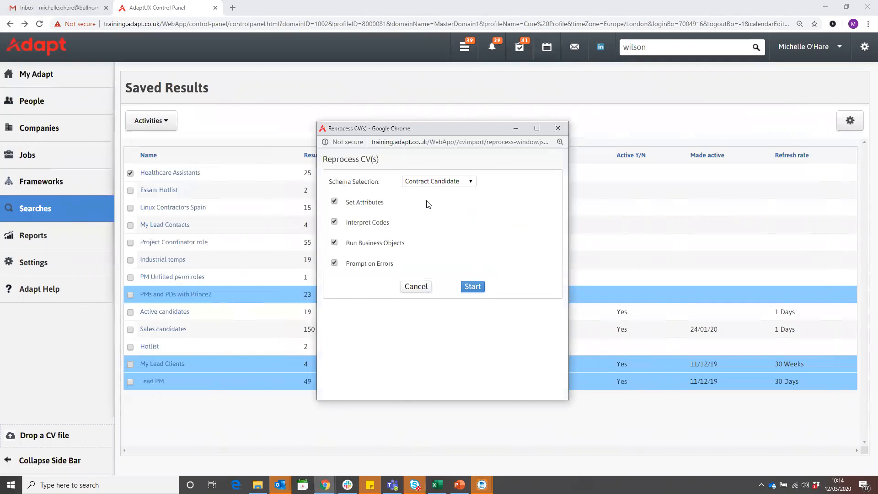
click(439, 182)
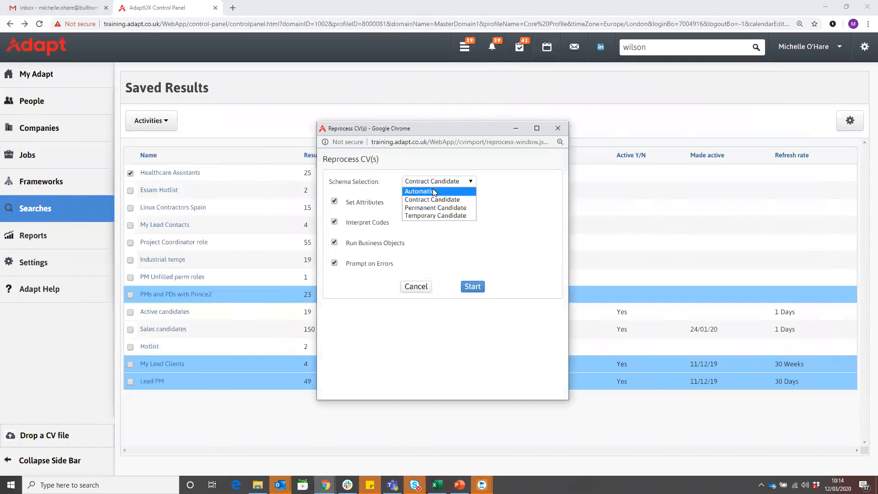
click(433, 190)
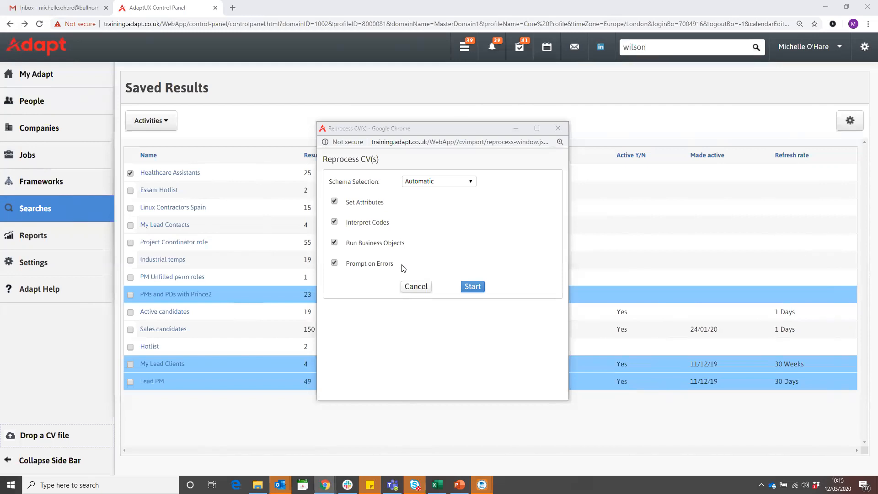
click(558, 130)
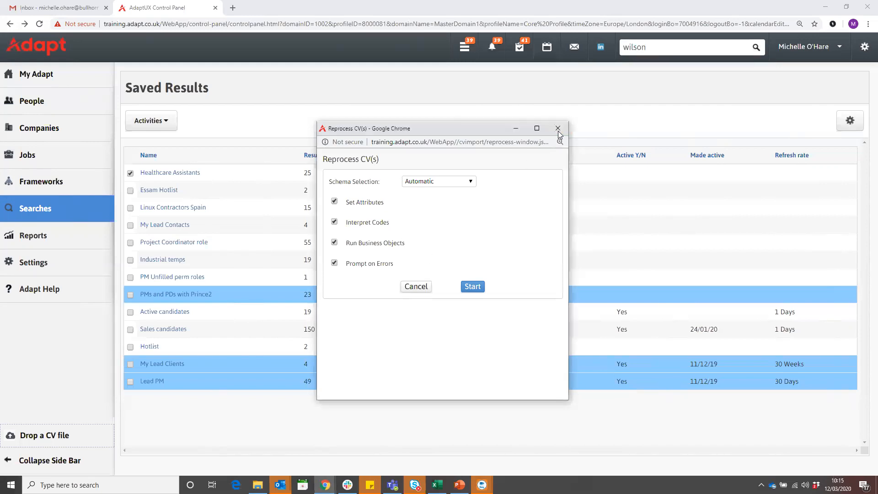